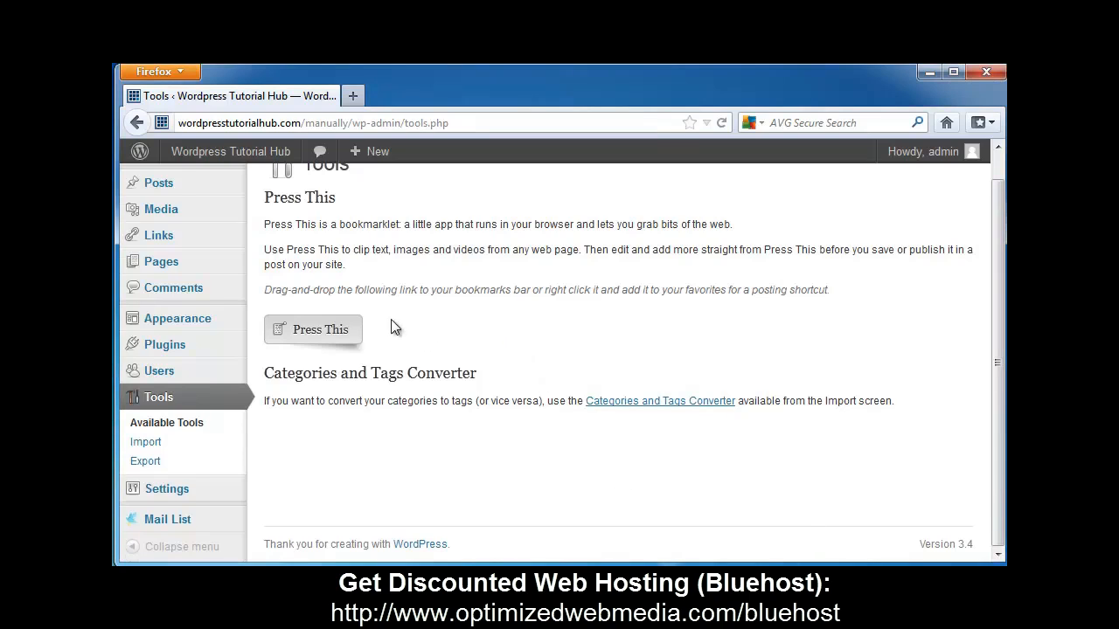
# Open the General settings and review the site address, membership and new user default role options.
pyautogui.scroll(1, 279, 280)
pyautogui.scroll(-1, 162, 506)
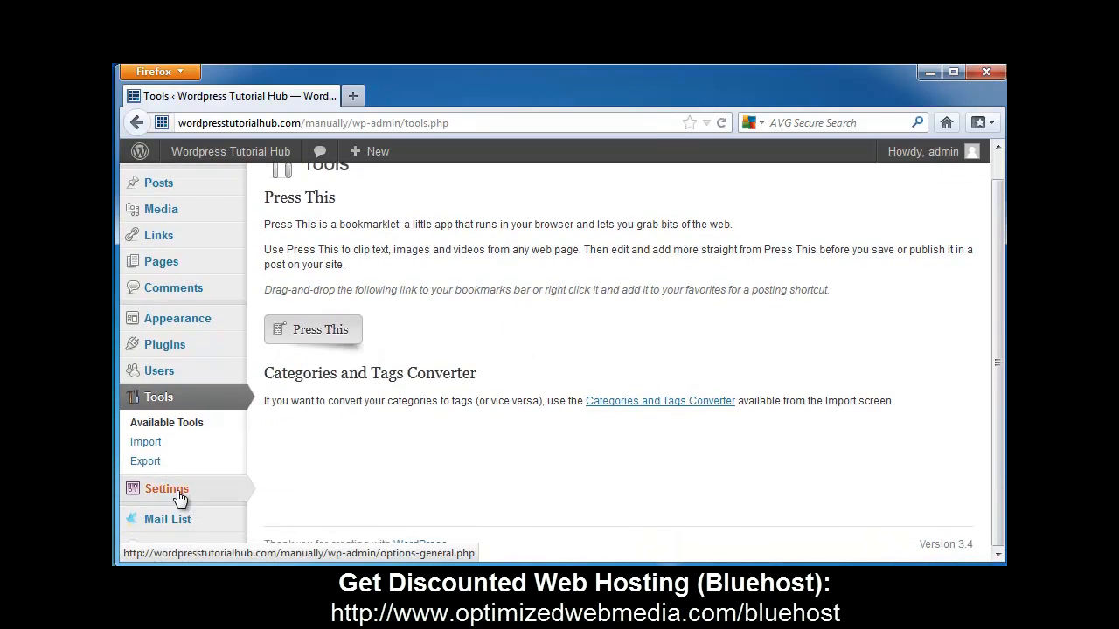
pyautogui.click(177, 495)
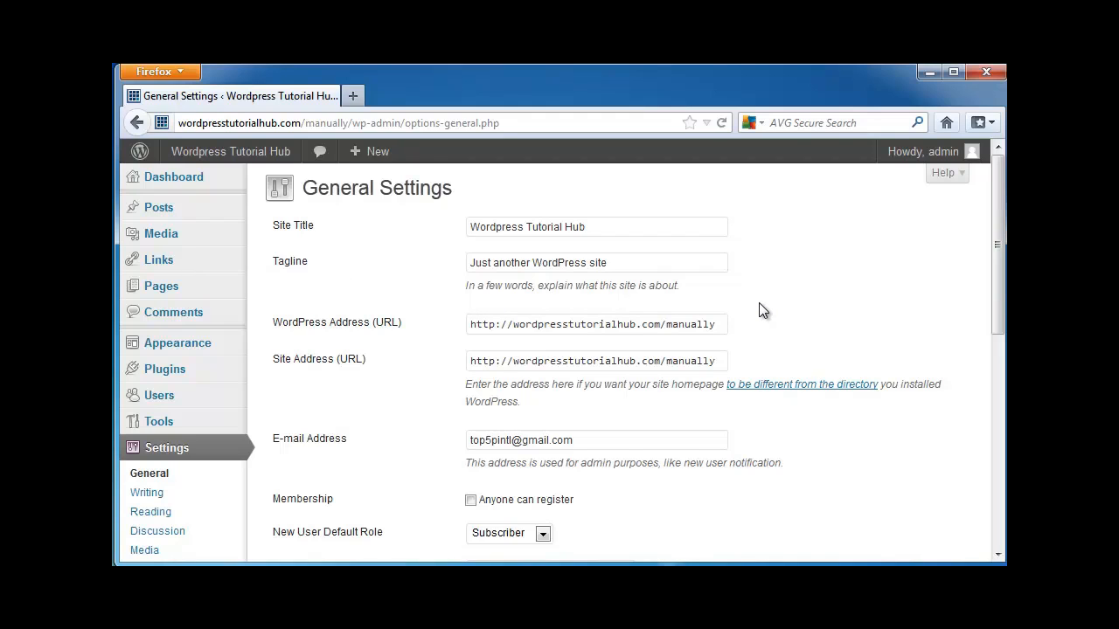
pyautogui.scroll(-3, 764, 306)
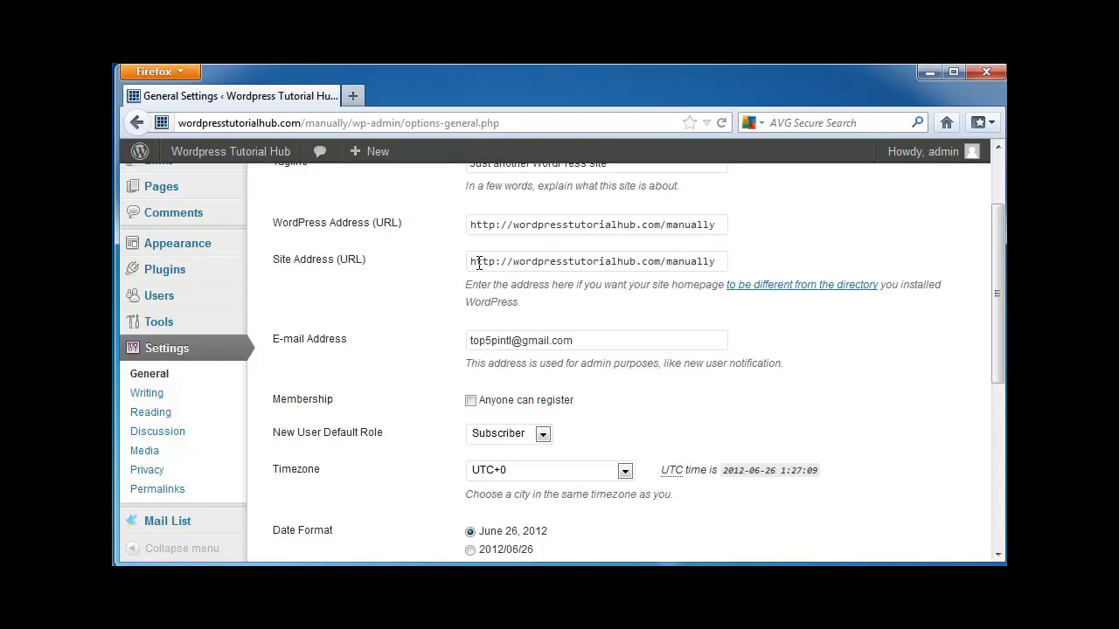
pyautogui.scroll(-2, 844, 390)
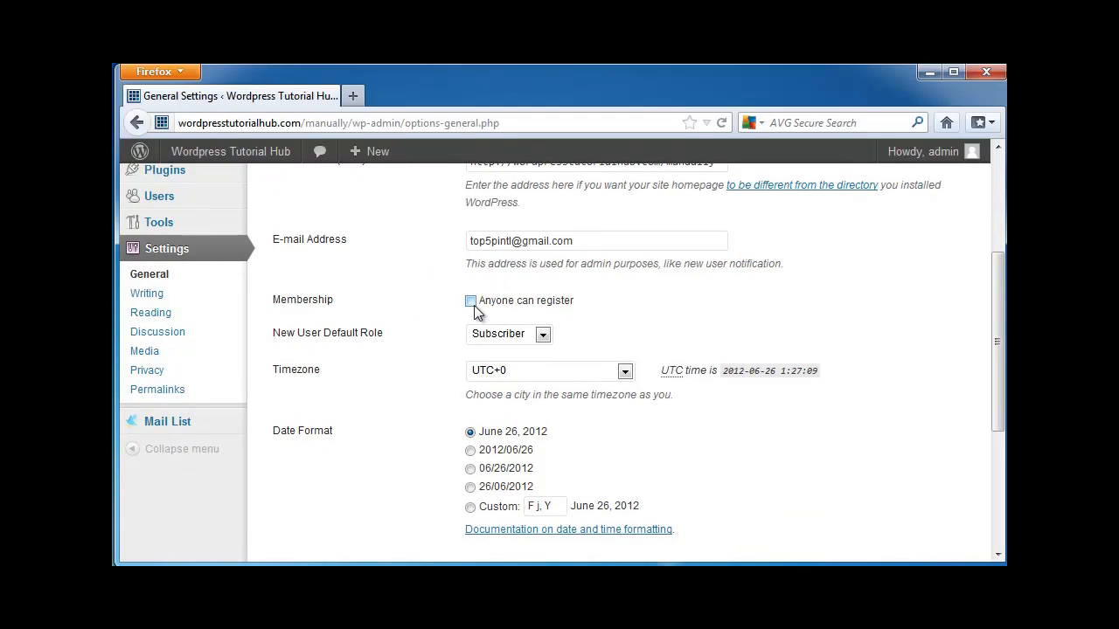
pyautogui.click(543, 337)
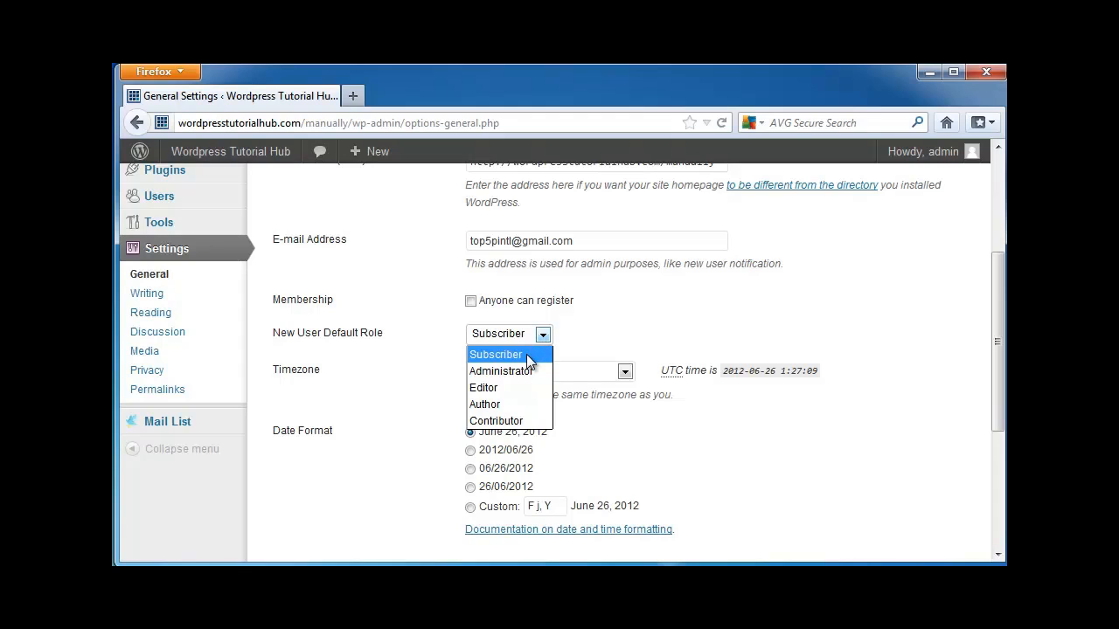
pyautogui.click(672, 315)
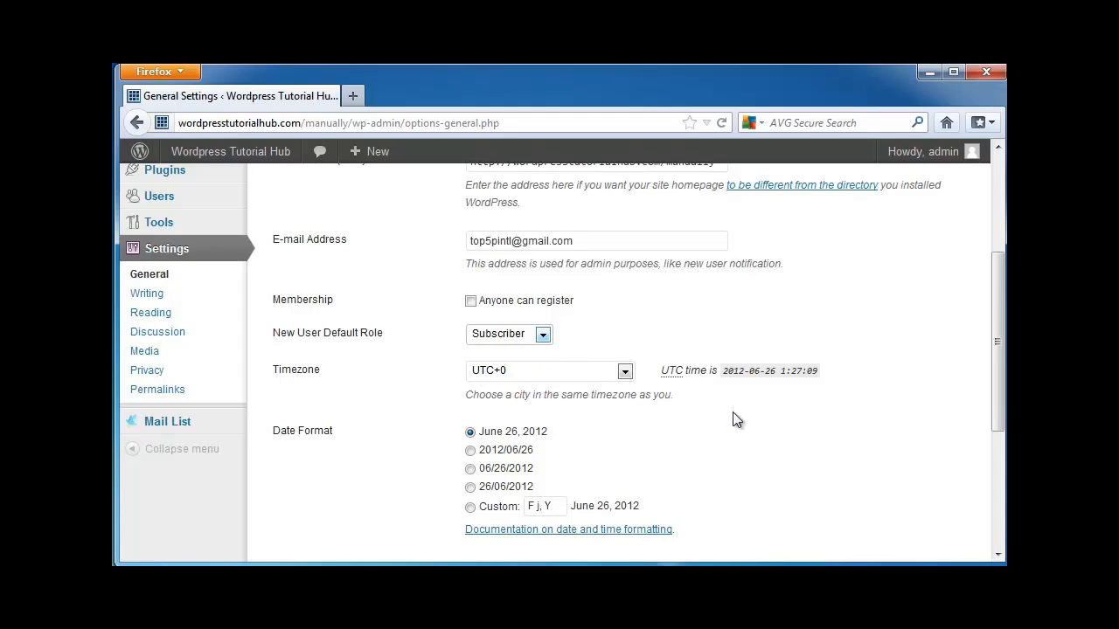
# Review the date format, time format and week start day options in the General settings.
pyautogui.scroll(-2, 764, 428)
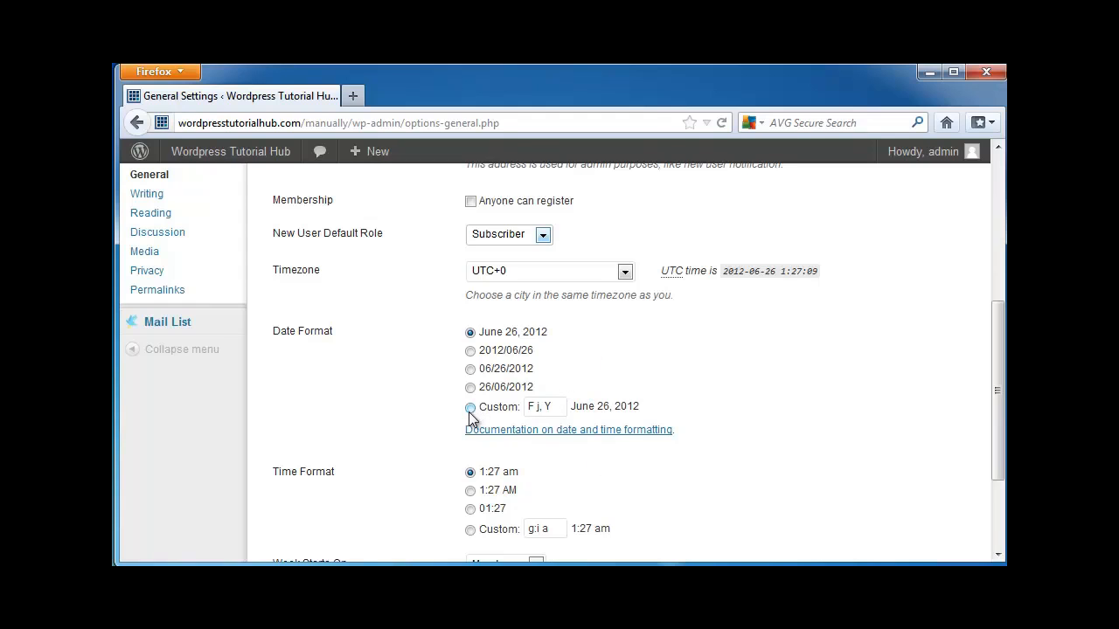
pyautogui.scroll(-3, 801, 432)
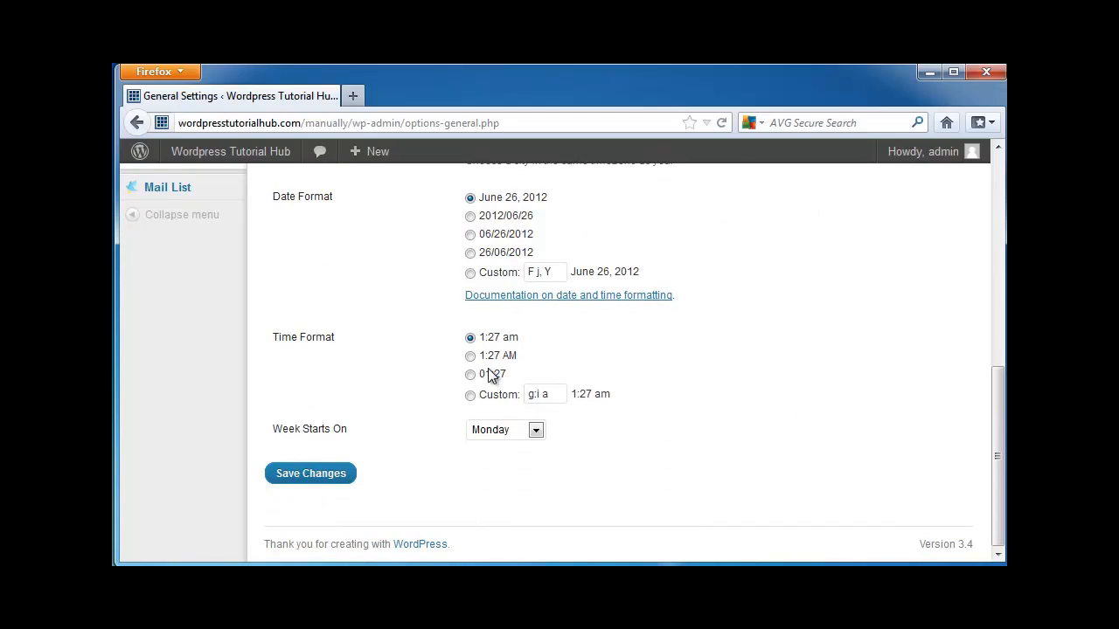
pyautogui.click(535, 430)
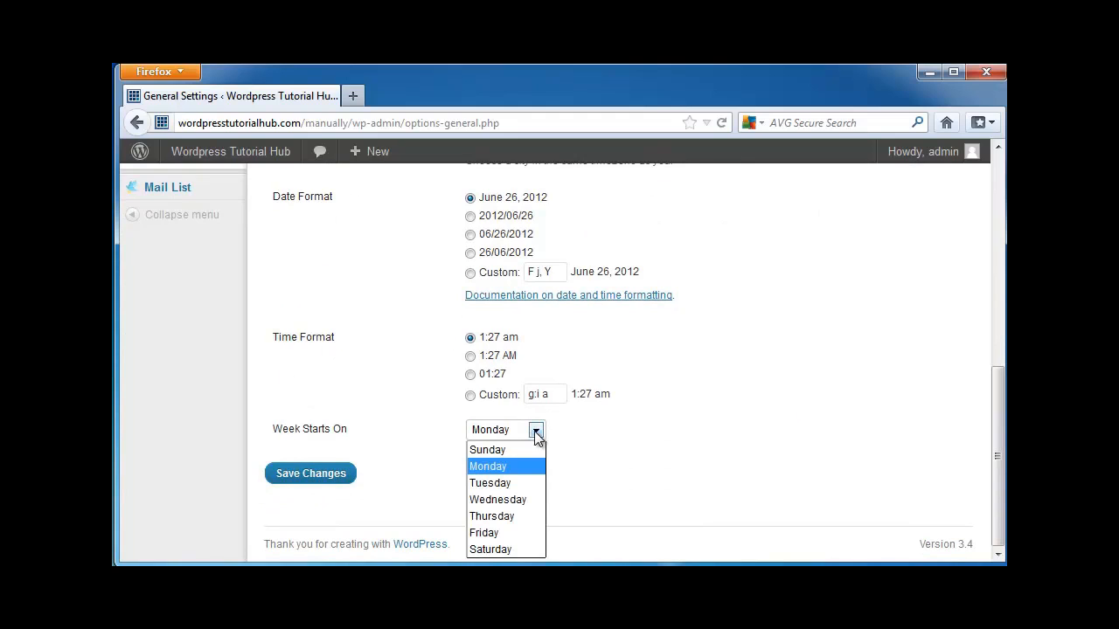
pyautogui.click(534, 431)
pyautogui.click(652, 449)
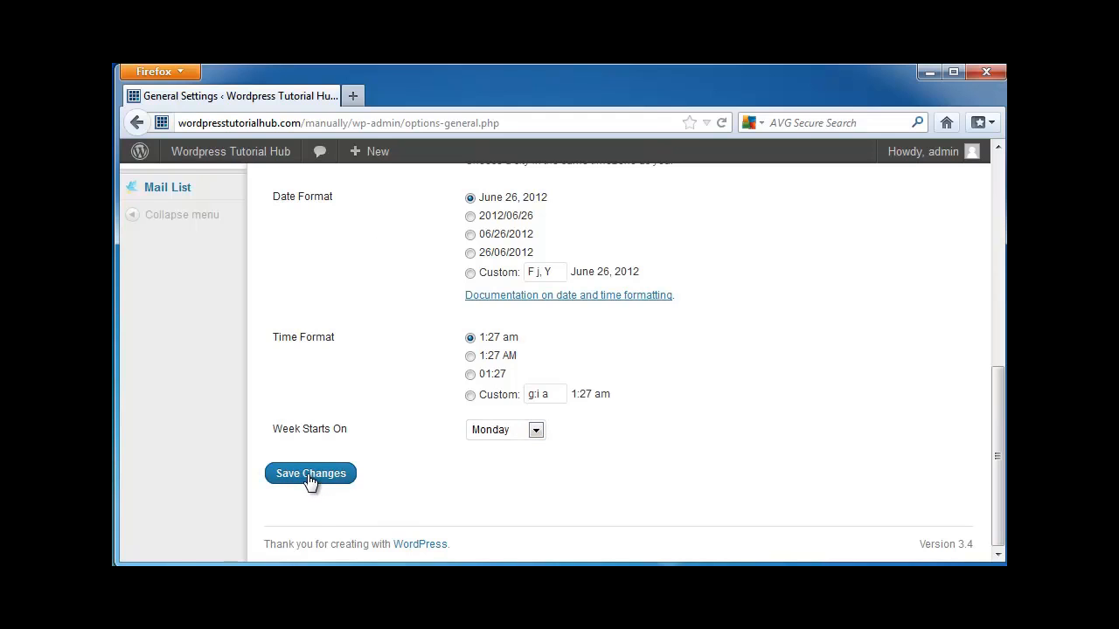
# Open the Writing settings and view the available default post categories and default link categories.
pyautogui.scroll(4, 658, 480)
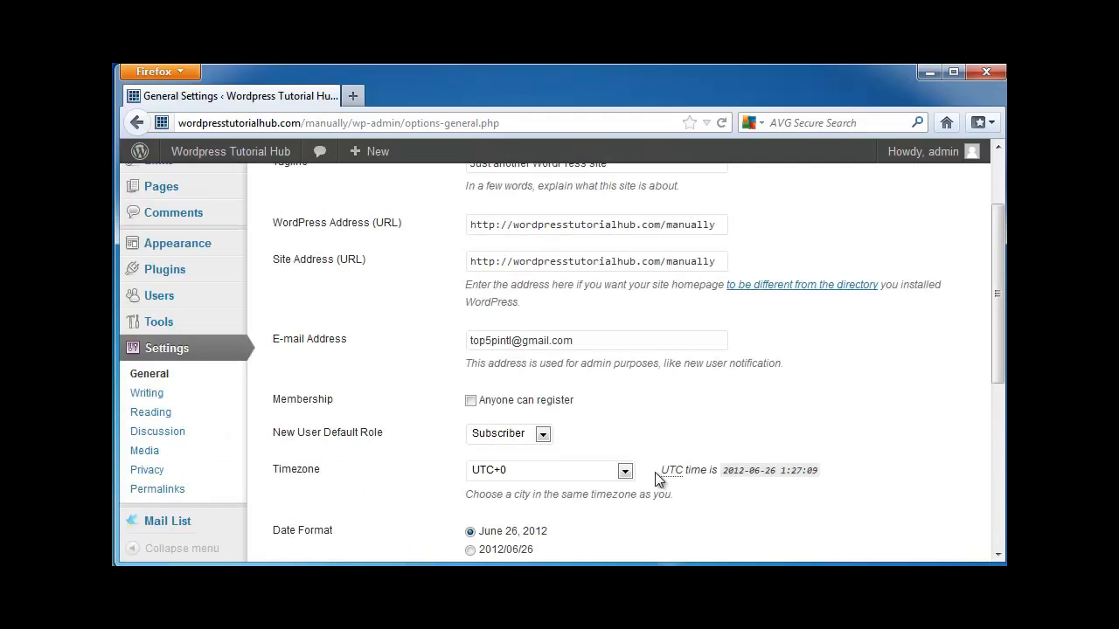
pyautogui.click(144, 400)
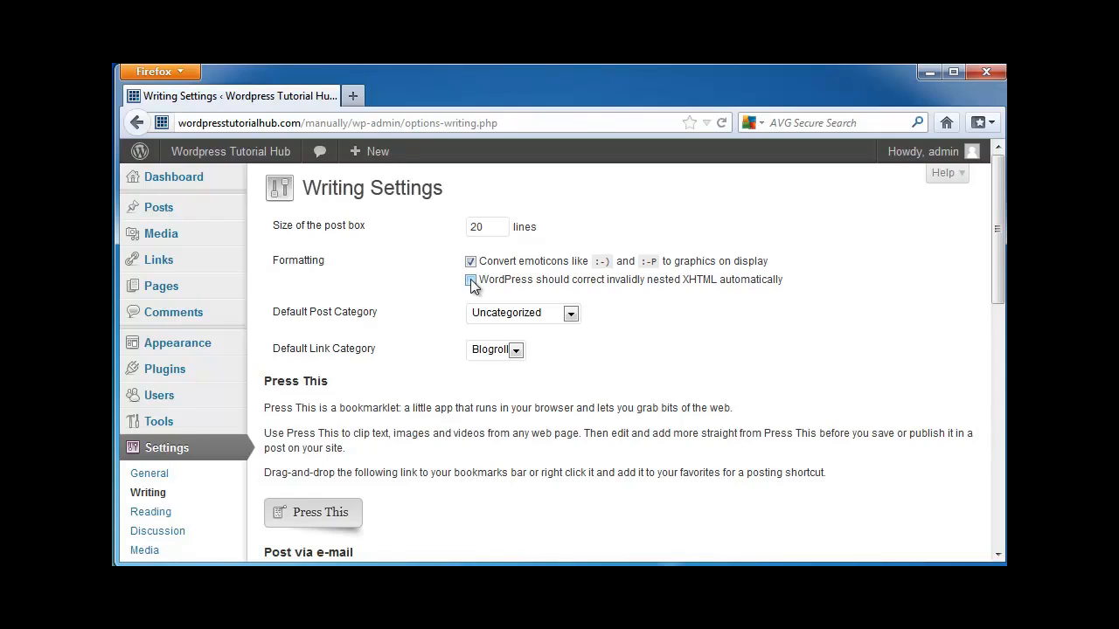
pyautogui.click(571, 314)
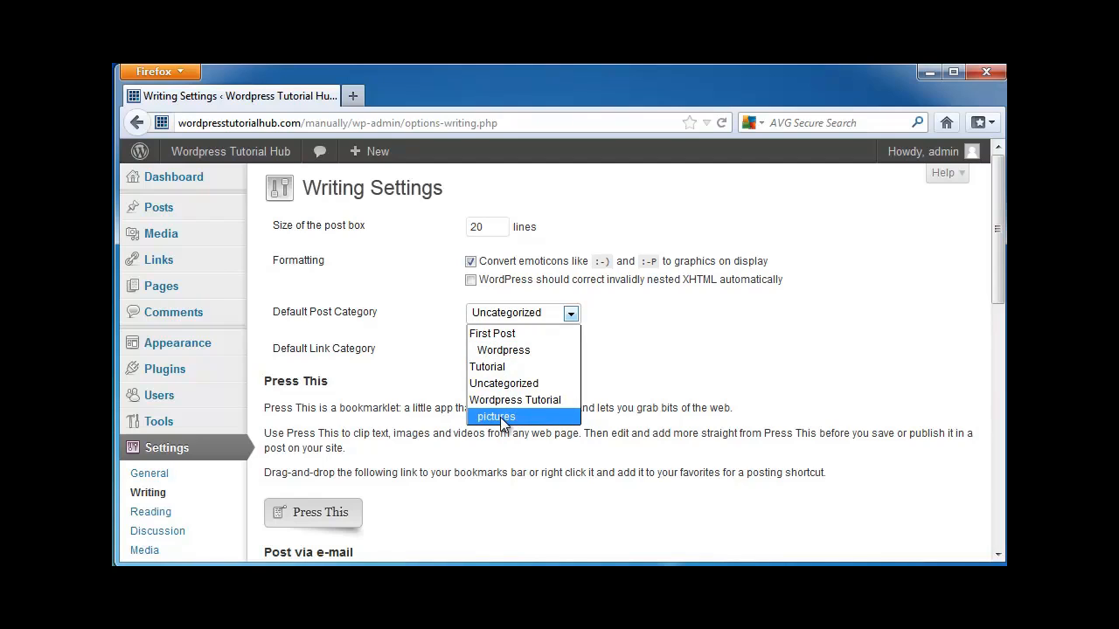
pyautogui.click(749, 387)
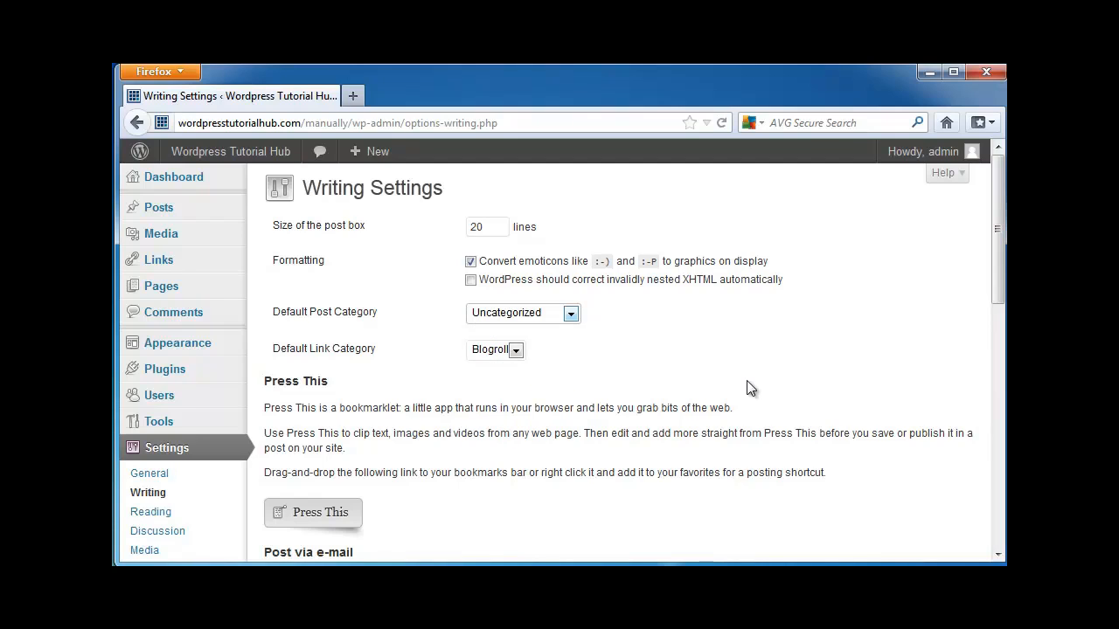
pyautogui.click(517, 350)
pyautogui.click(580, 350)
# Review the Press This and Post via e-mail sections, including the default mail category choices.
pyautogui.scroll(-2, 633, 354)
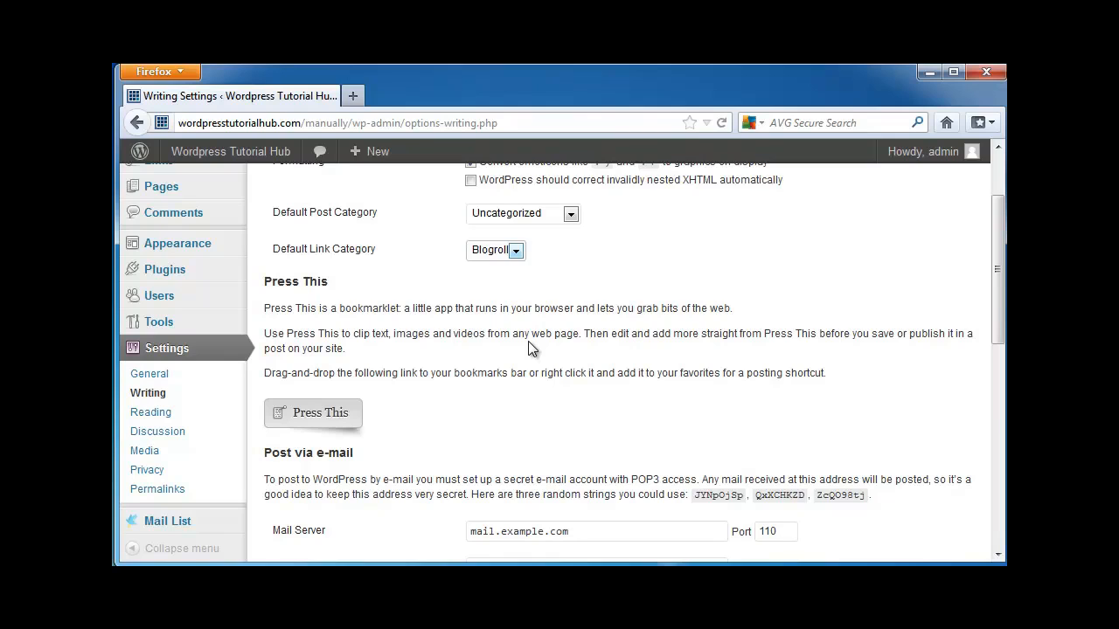
pyautogui.scroll(-4, 529, 342)
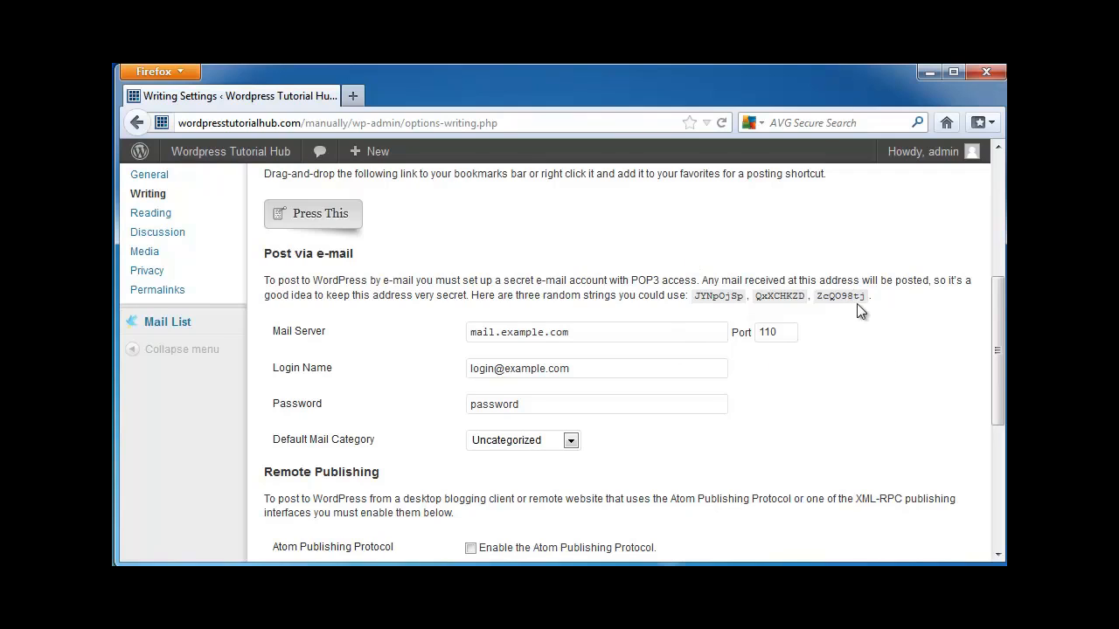
pyautogui.scroll(-2, 889, 369)
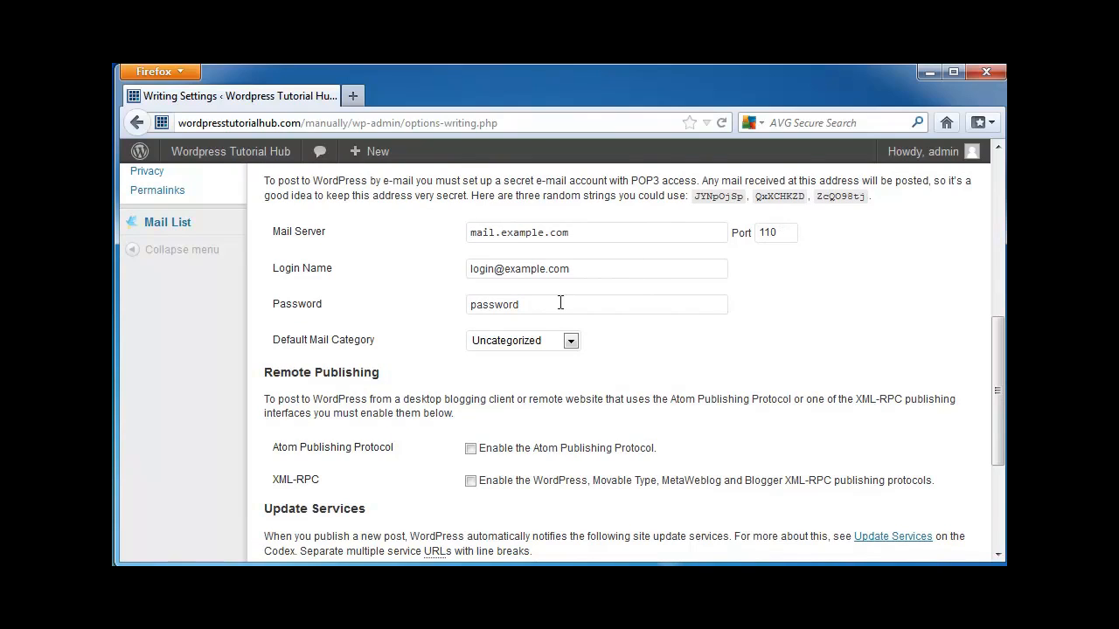
pyautogui.click(571, 342)
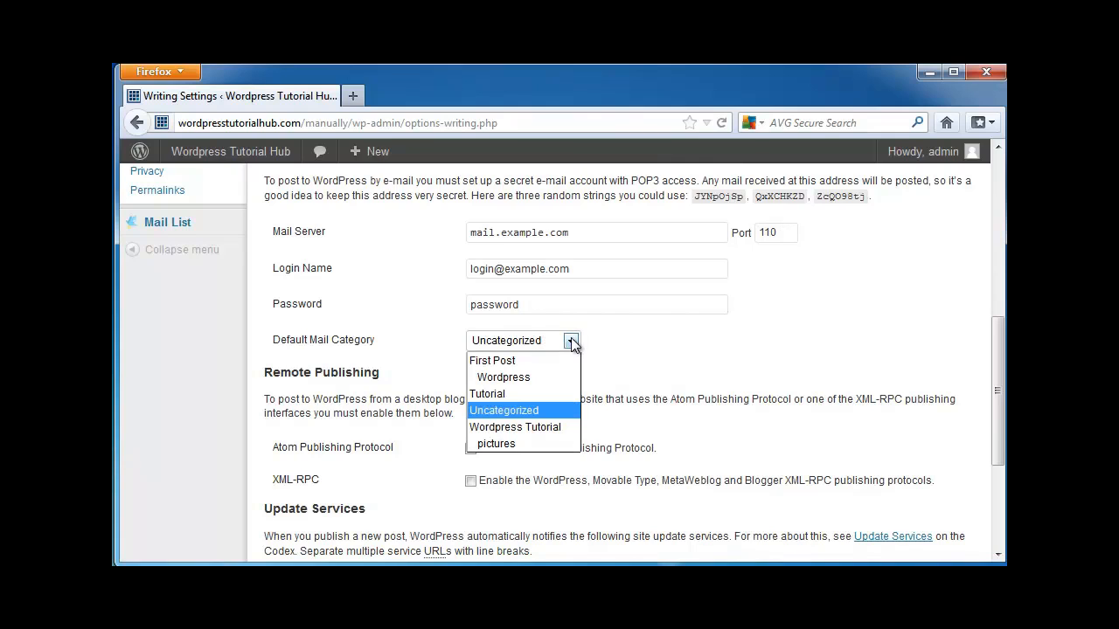
pyautogui.click(807, 348)
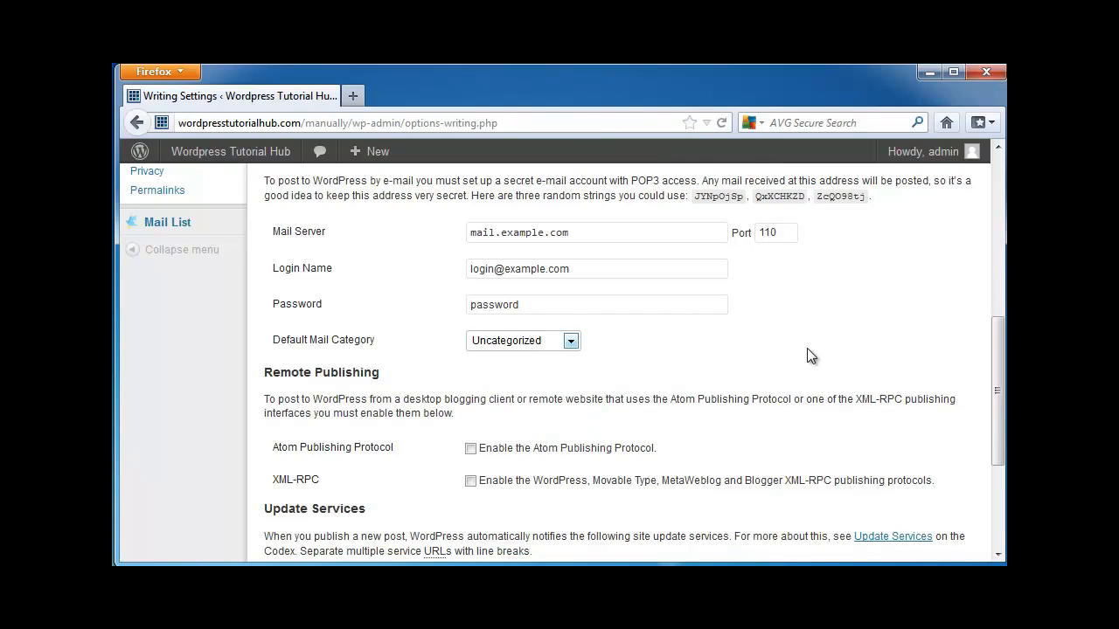
# Examine the Remote Publishing options and the Update Services ping list in the Writing settings.
pyautogui.scroll(-3, 807, 350)
pyautogui.scroll(2, 800, 374)
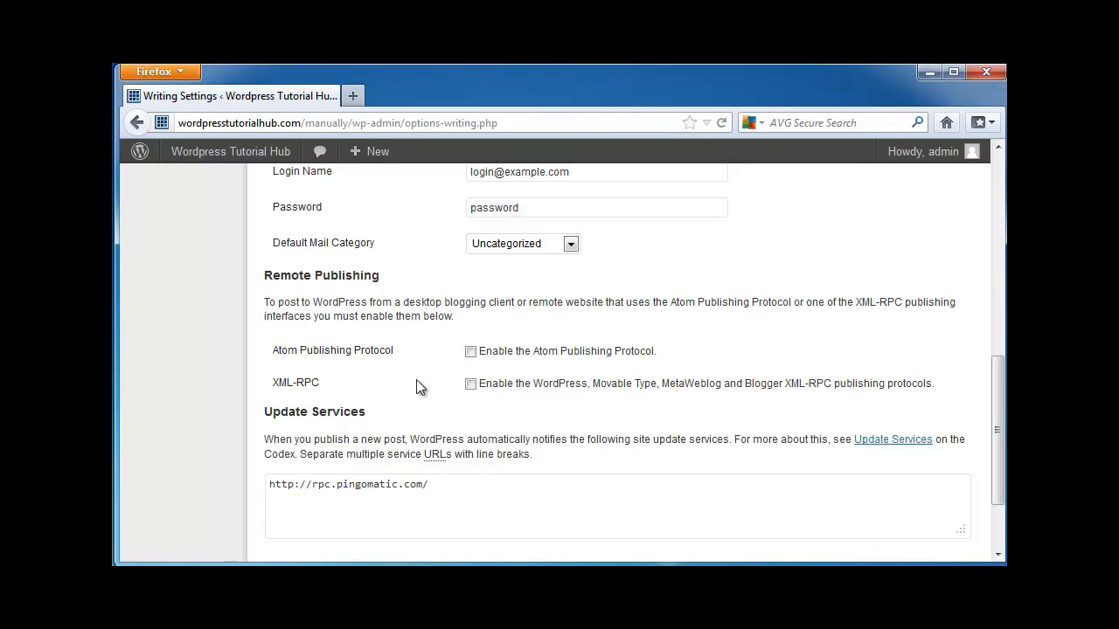
pyautogui.scroll(-2, 418, 387)
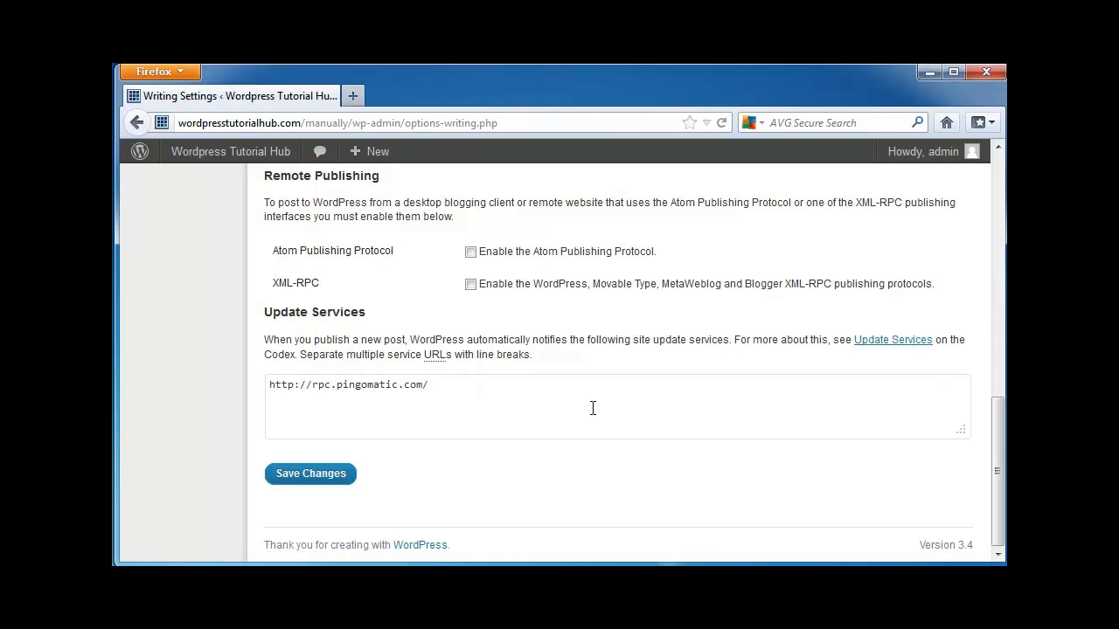
pyautogui.click(459, 386)
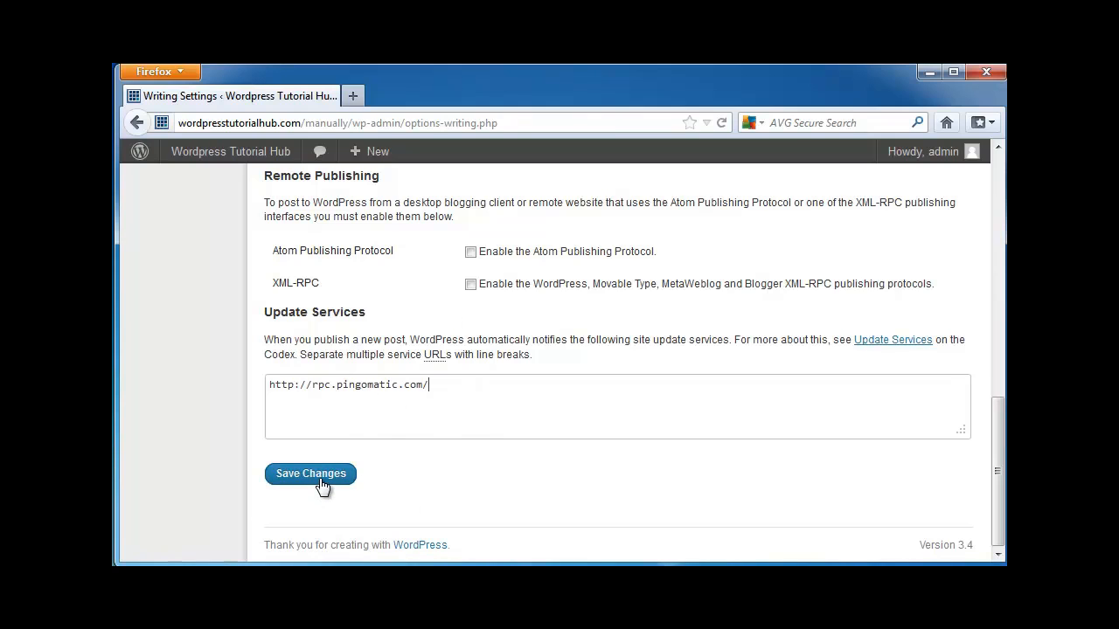
# Open the Reading settings, select a static page as the front page display, and view the front page and posts page choices.
pyautogui.scroll(8, 197, 437)
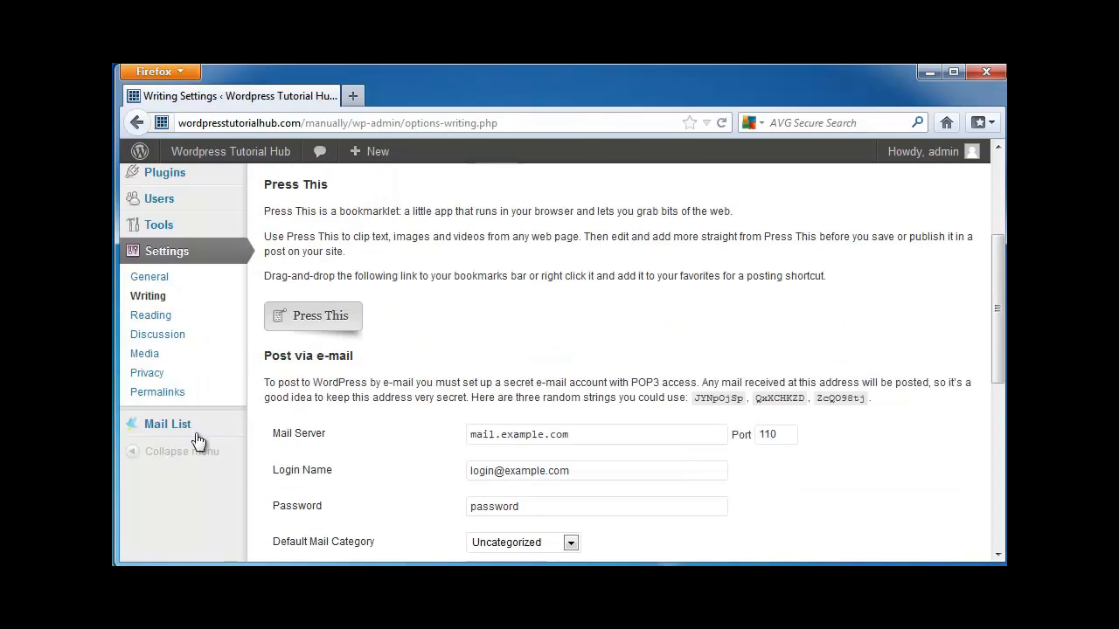
pyautogui.click(167, 321)
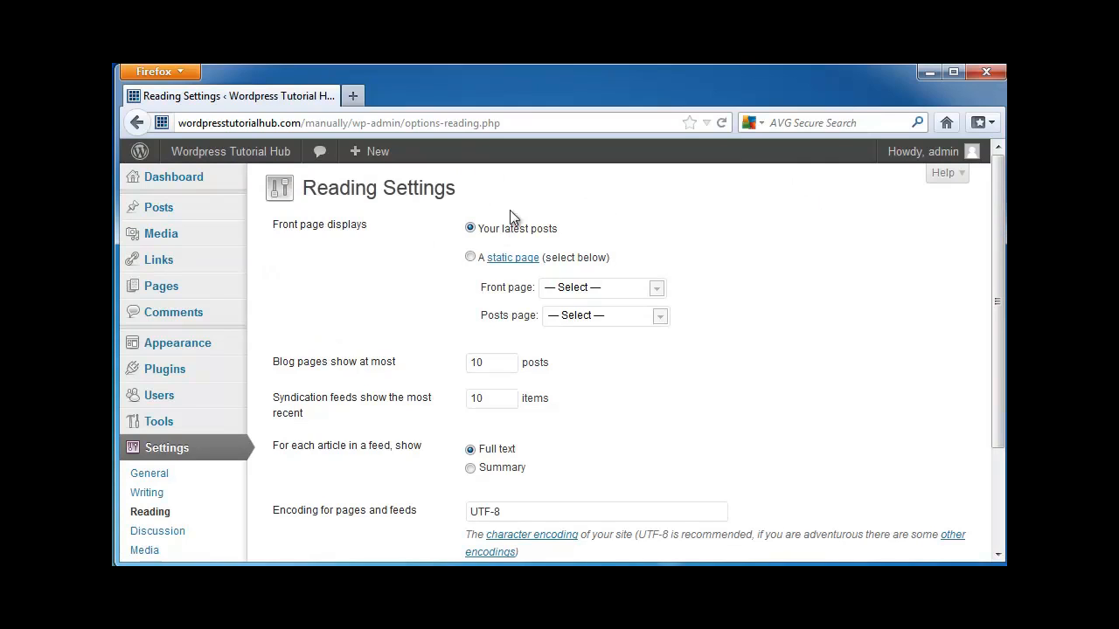
pyautogui.click(471, 257)
pyautogui.click(657, 289)
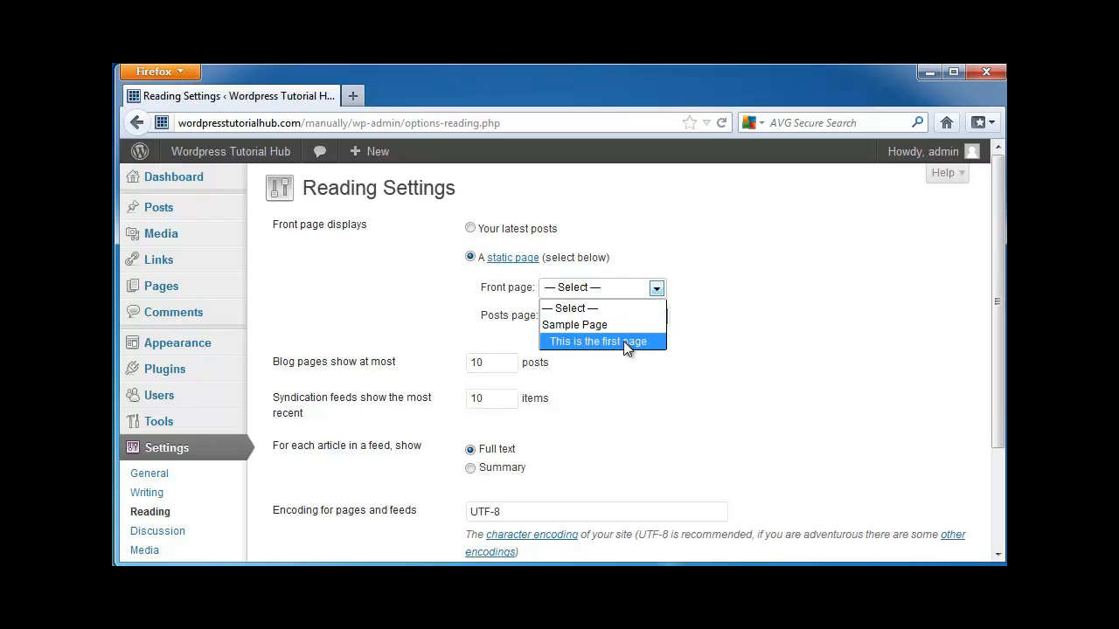
pyautogui.click(714, 258)
pyautogui.click(658, 317)
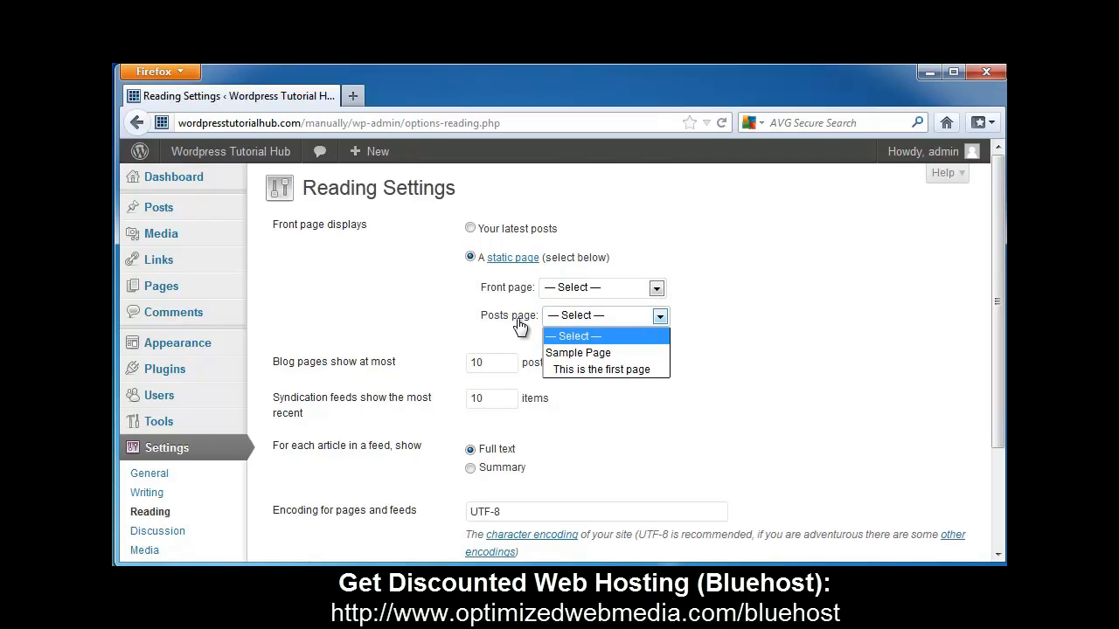
pyautogui.click(799, 289)
pyautogui.scroll(-2, 470, 235)
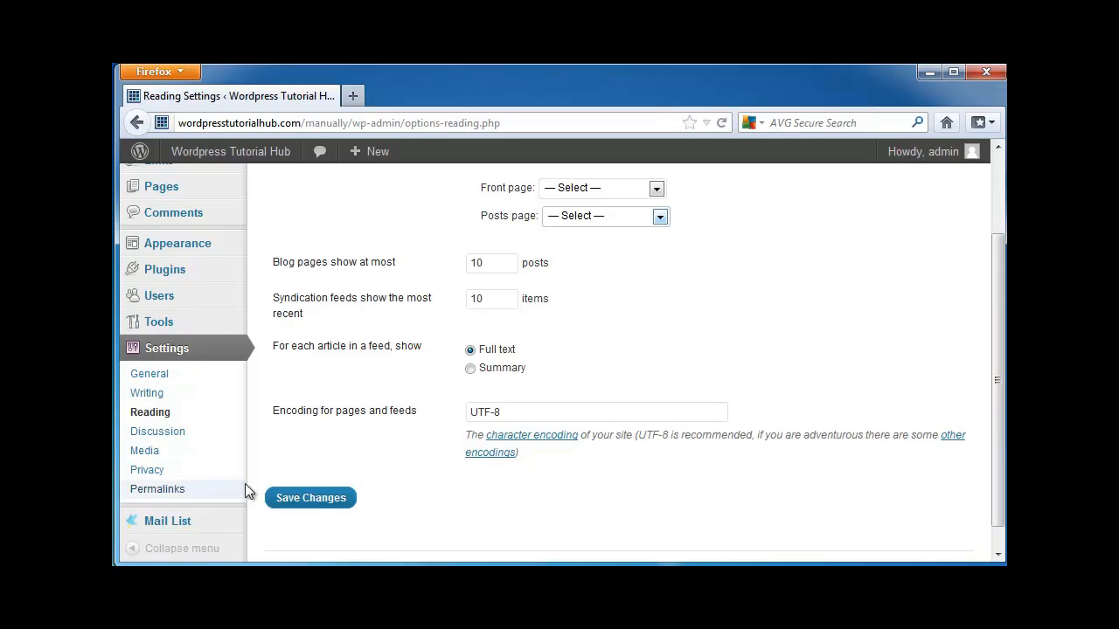
# Open the Discussion settings and require users to be registered and logged in to comment.
pyautogui.click(177, 436)
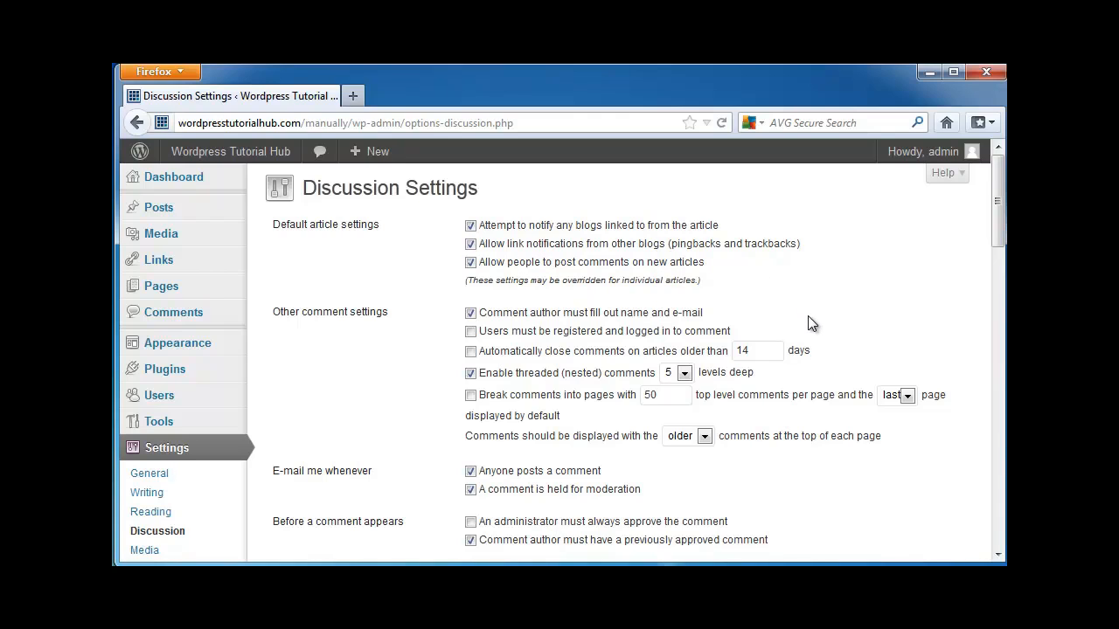
pyautogui.scroll(-3, 808, 316)
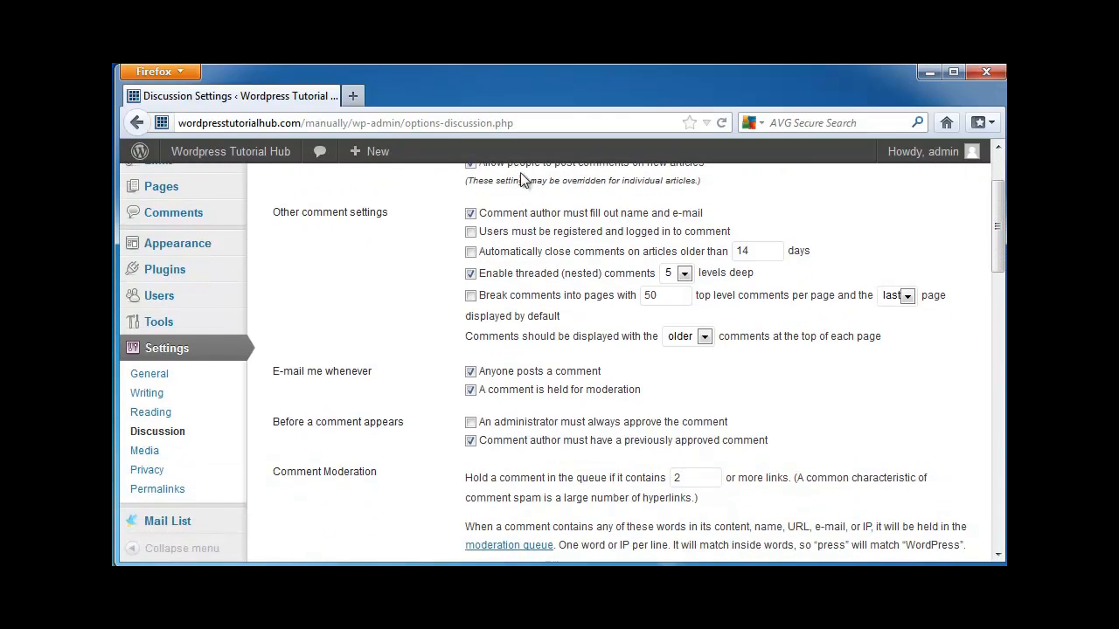
pyautogui.scroll(3, 322, 317)
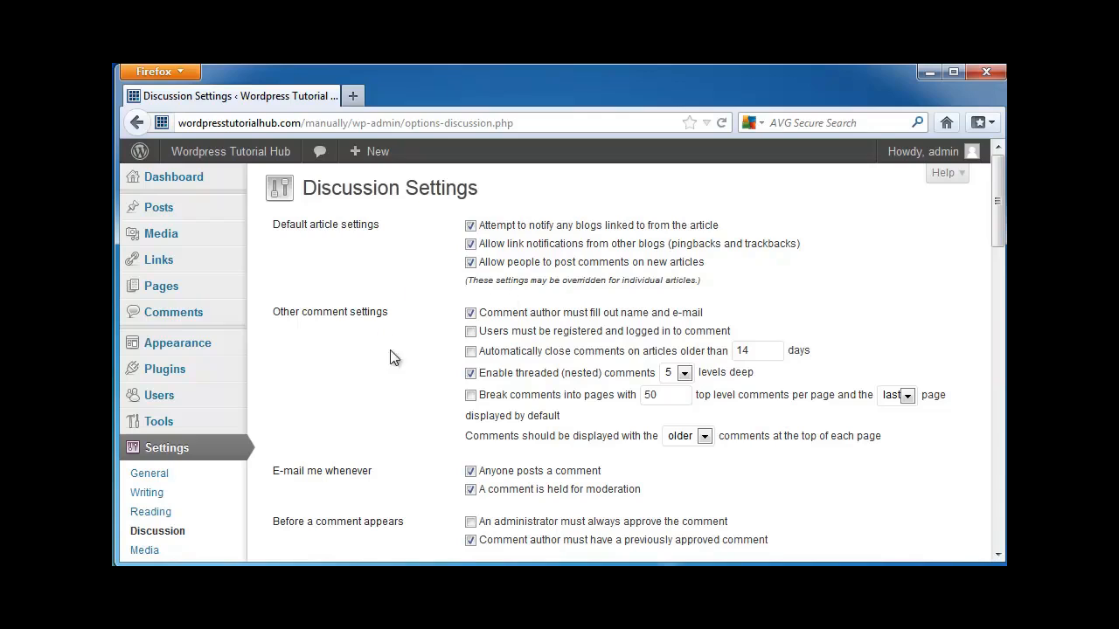
pyautogui.click(471, 333)
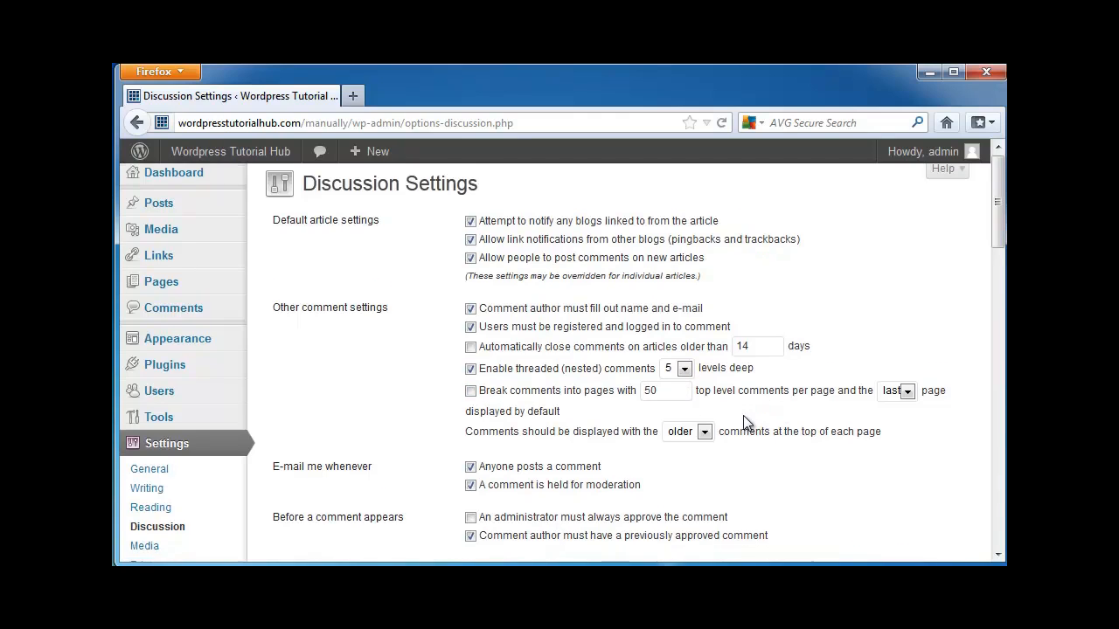
# Review the choices for the default comment page and comment display order, plus the comment approval options.
pyautogui.scroll(-2, 748, 422)
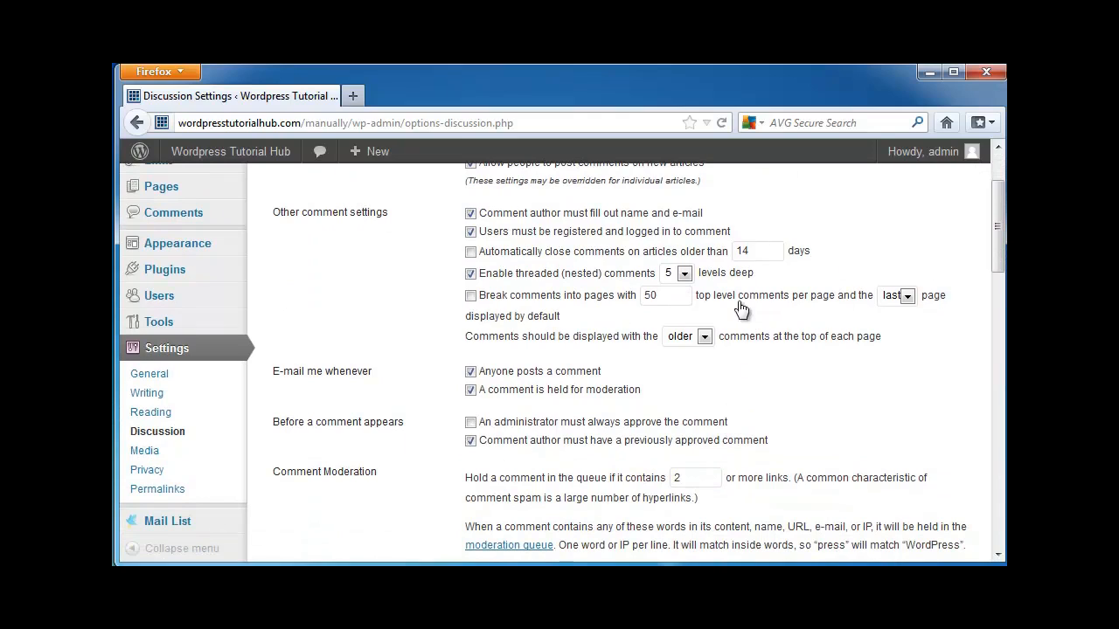
pyautogui.click(907, 296)
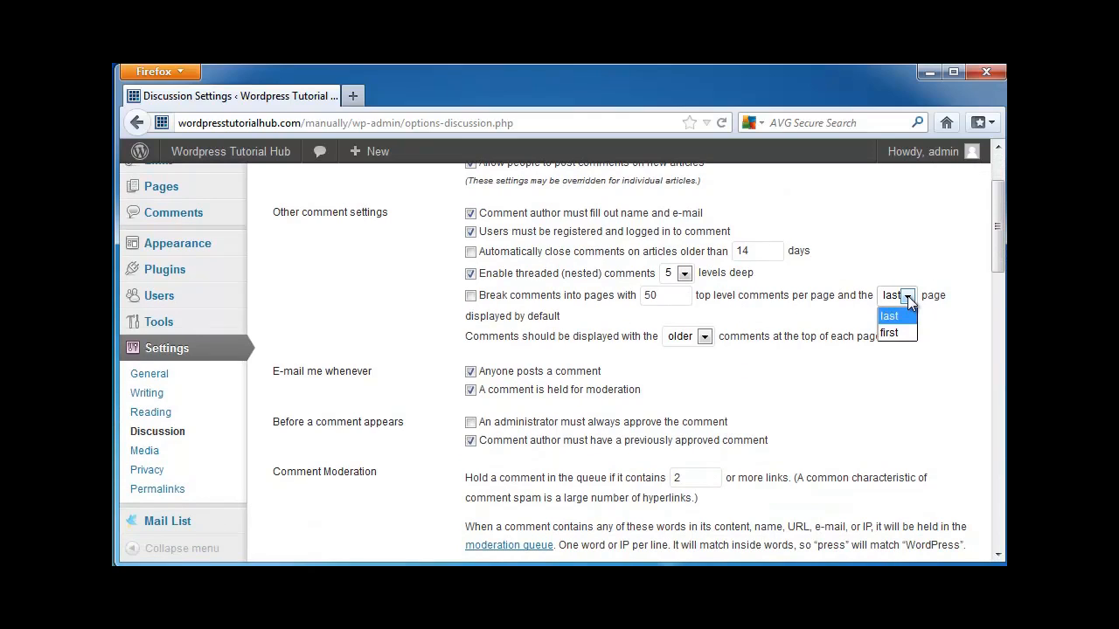
pyautogui.click(917, 260)
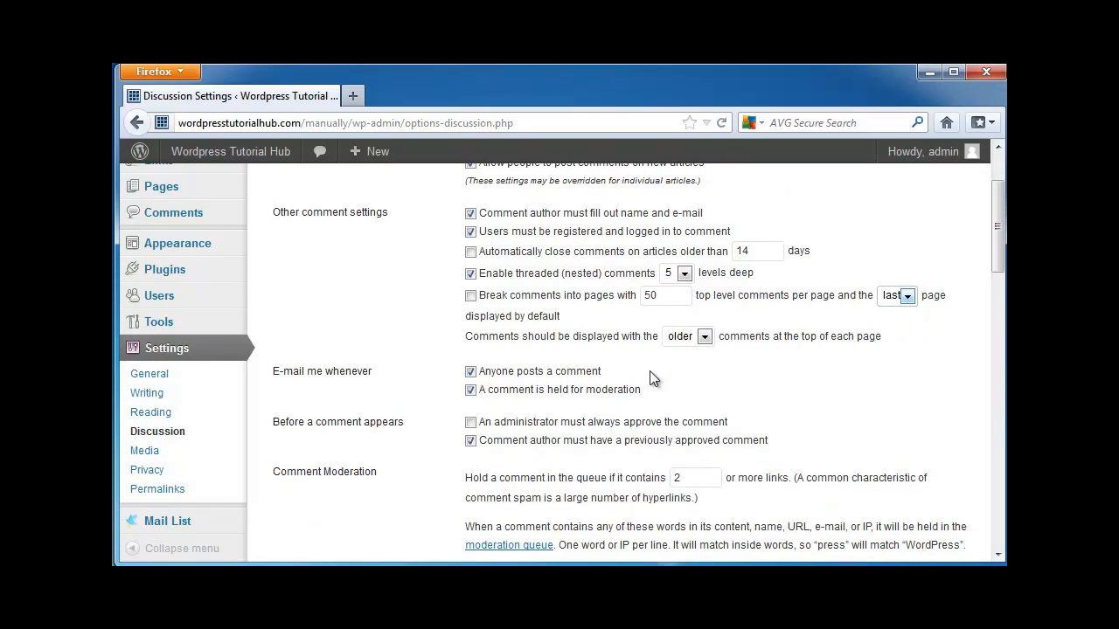
pyautogui.click(704, 337)
pyautogui.click(798, 371)
pyautogui.scroll(-2, 444, 271)
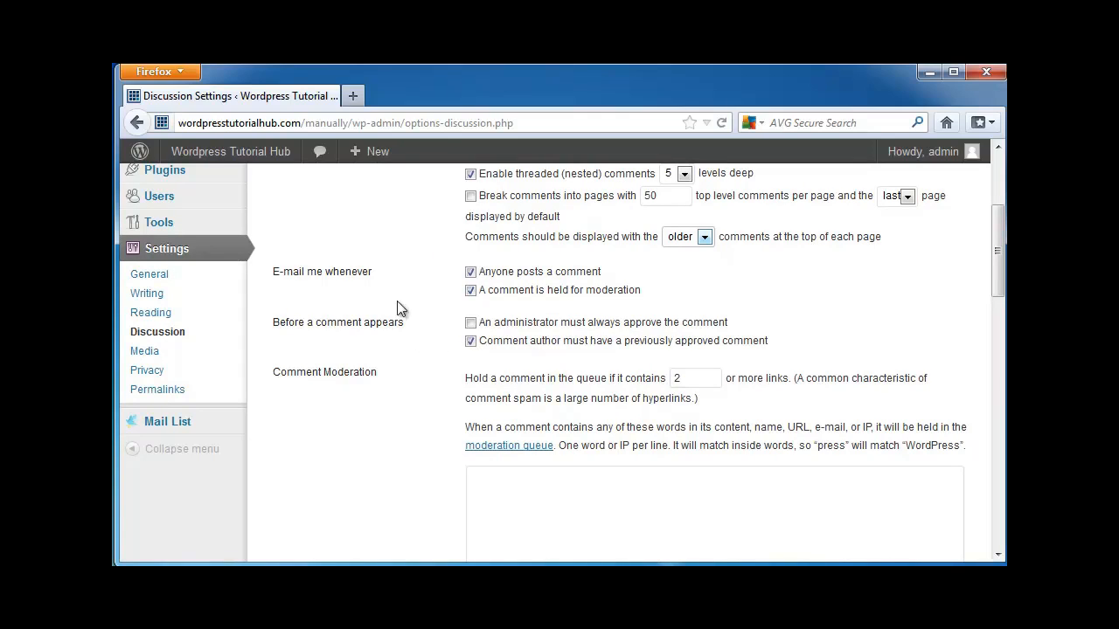
# Require an administrator to always approve comments, and save the Discussion settings after reviewing the moderation, blacklist and avatar options.
pyautogui.click(471, 323)
pyautogui.scroll(-2, 451, 407)
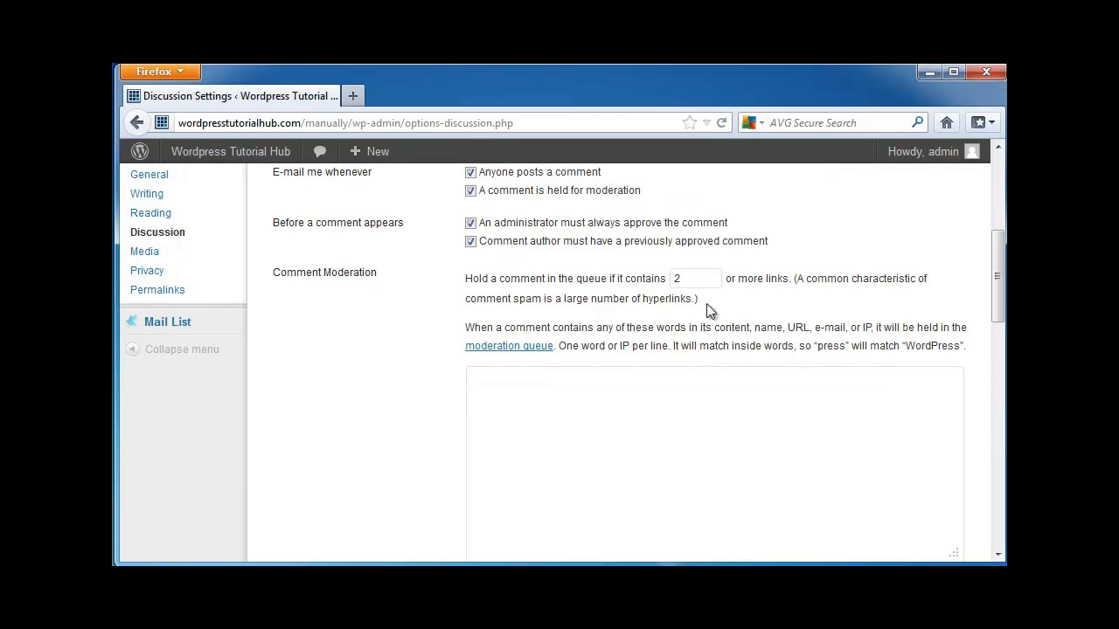
pyautogui.scroll(-2, 457, 385)
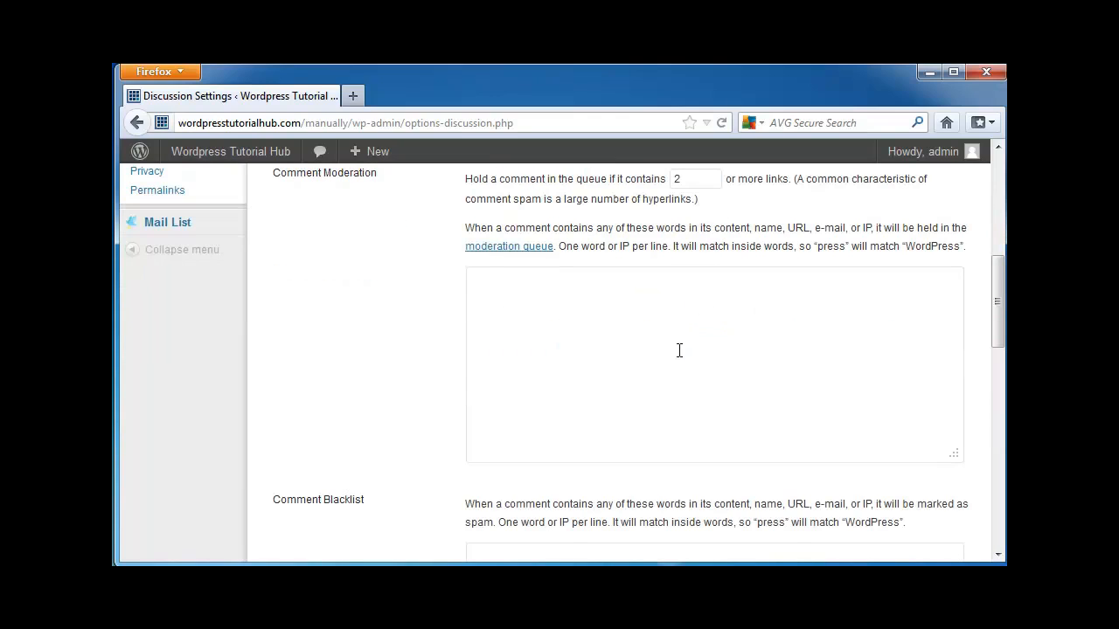
pyautogui.scroll(-4, 679, 351)
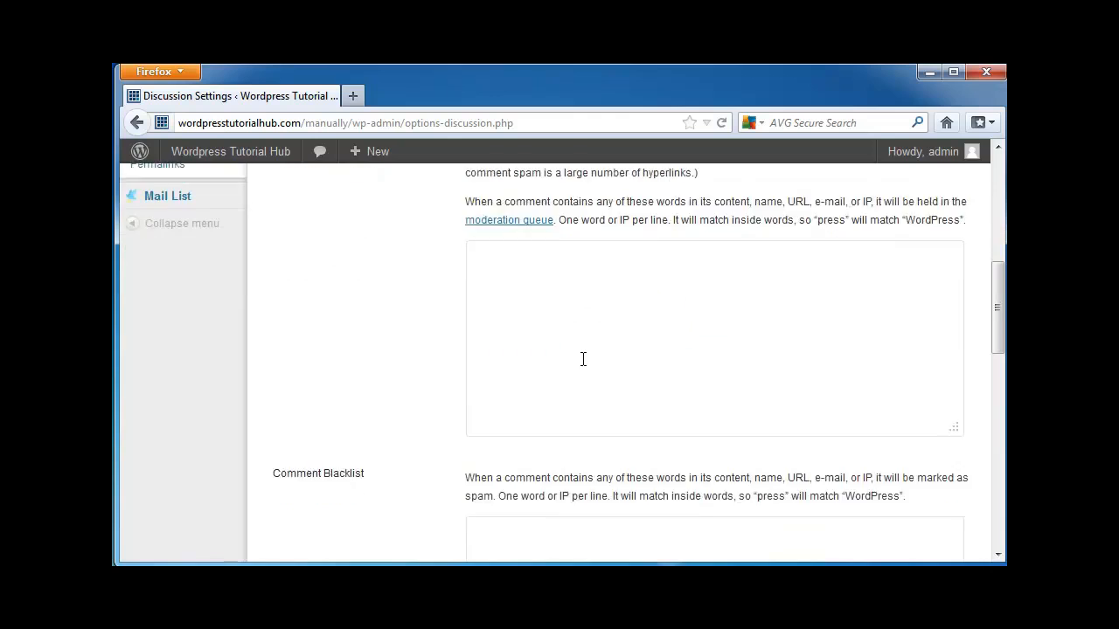
pyautogui.scroll(-2, 612, 413)
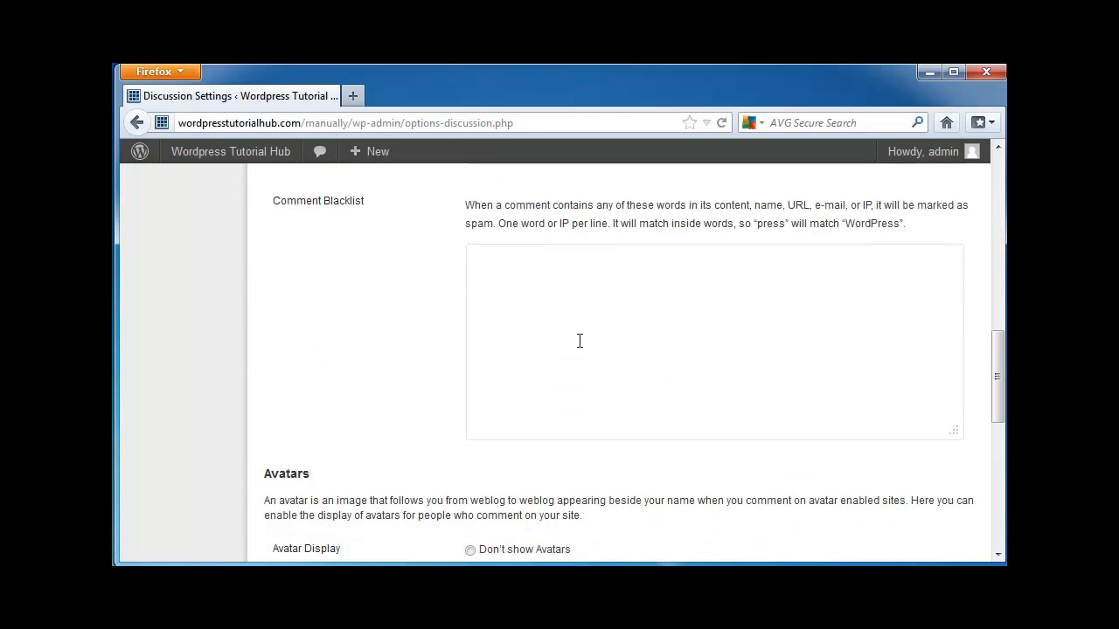
pyautogui.scroll(-6, 579, 350)
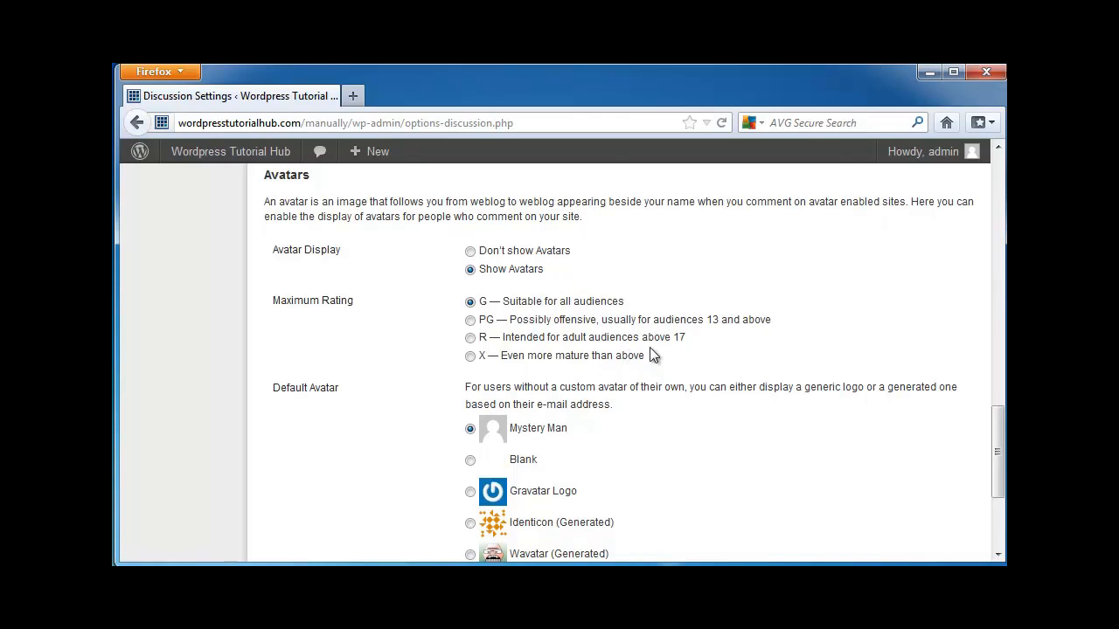
pyautogui.scroll(-4, 677, 355)
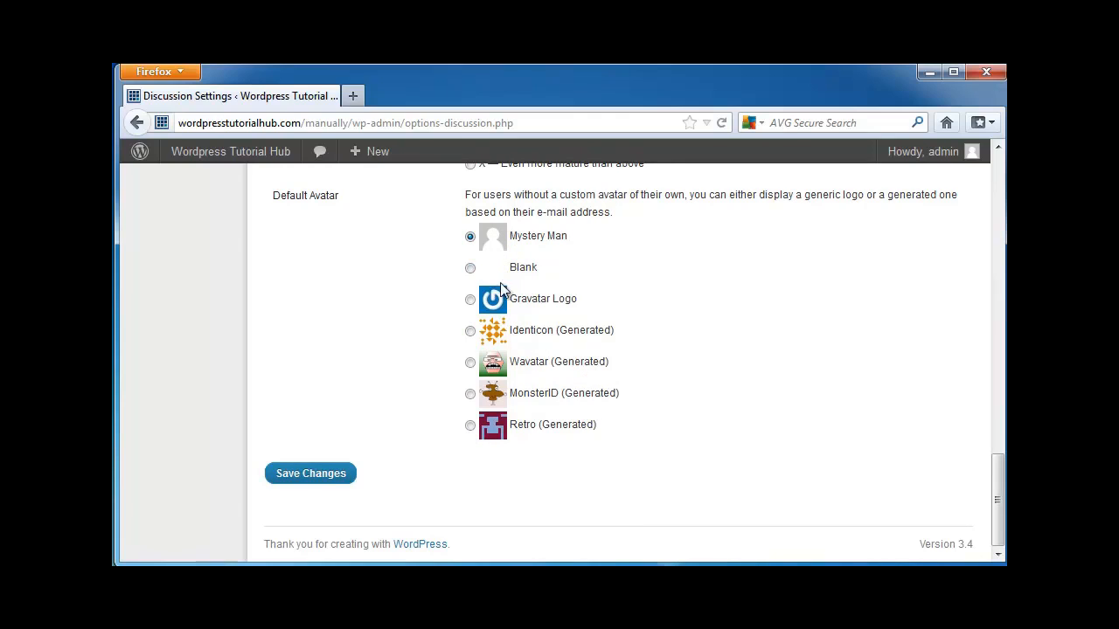
pyautogui.click(306, 474)
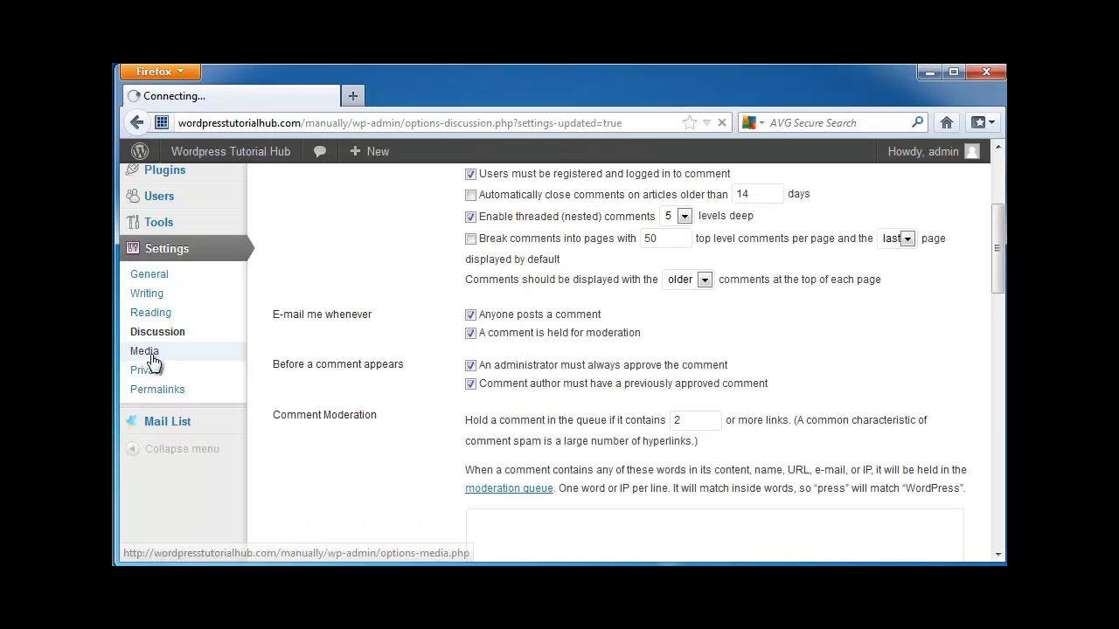
# Open the Media settings and review the image size, embed and file upload options.
pyautogui.click(149, 358)
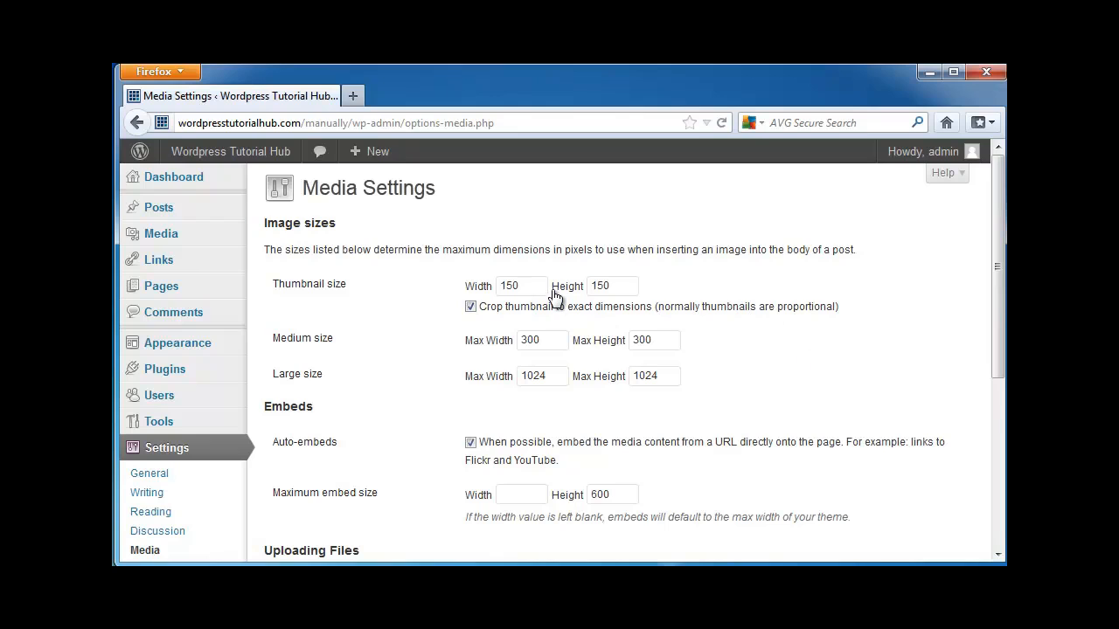
pyautogui.scroll(-2, 547, 267)
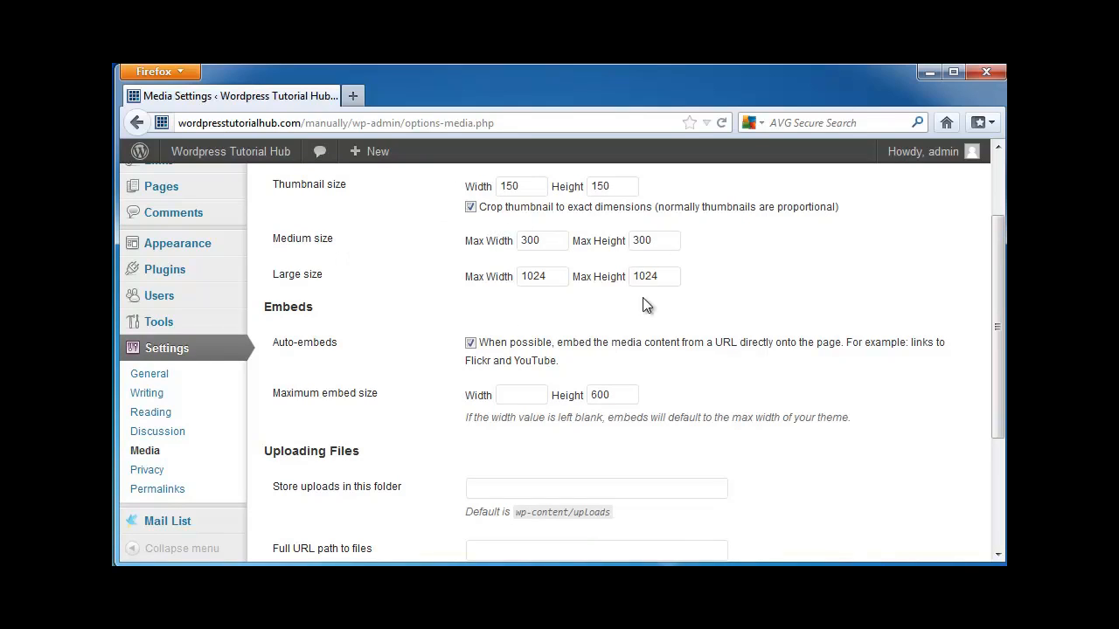
pyautogui.scroll(-2, 879, 437)
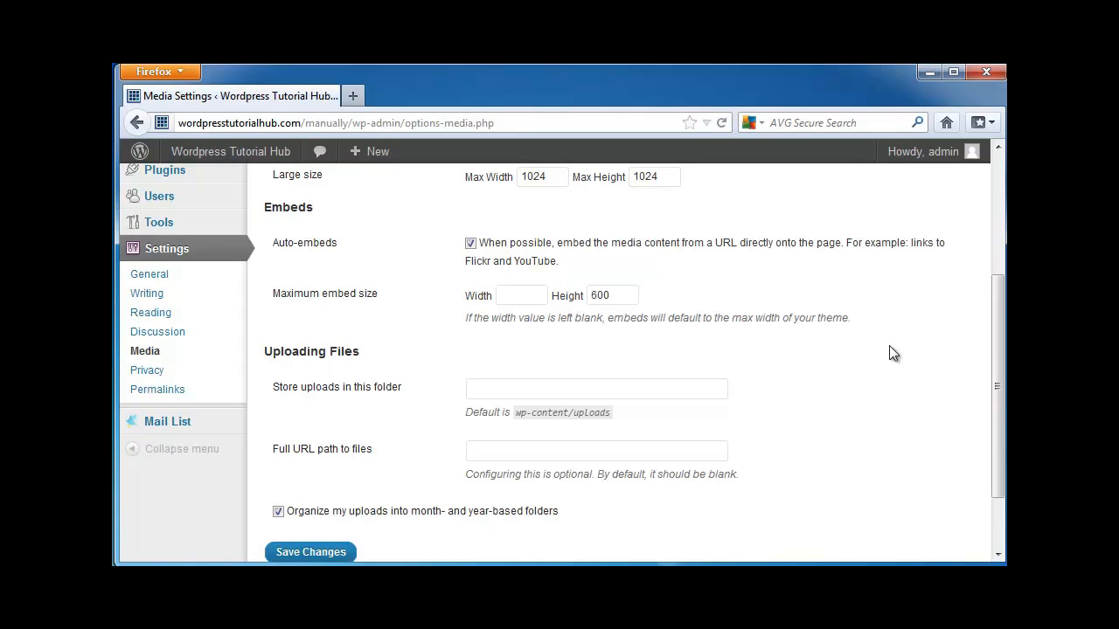
pyautogui.scroll(-2, 889, 341)
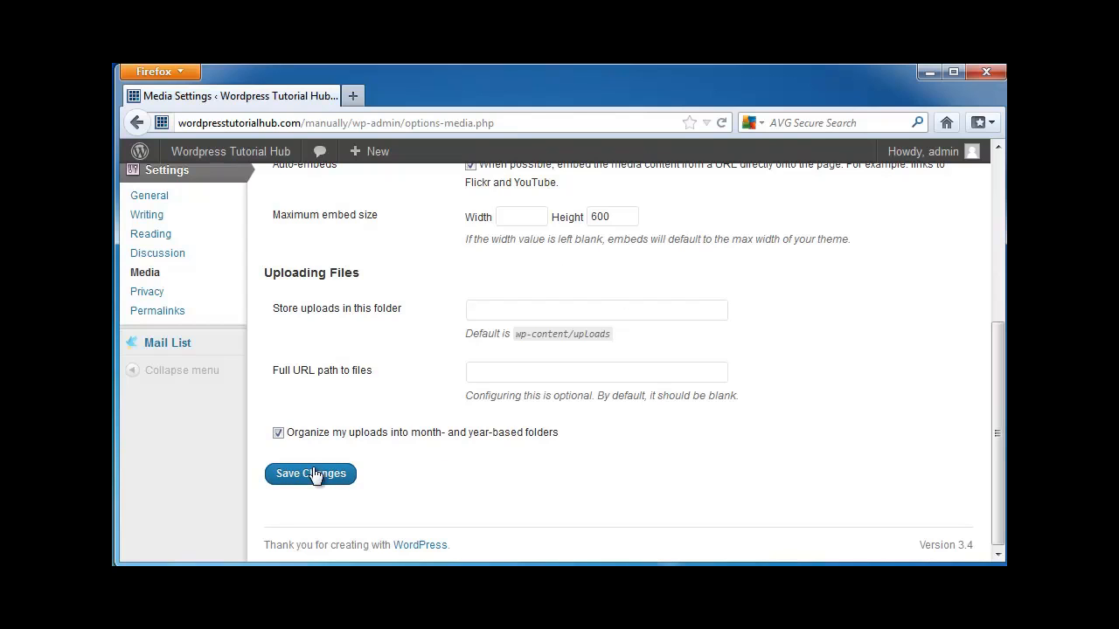
# Open the Privacy settings and review the site visibility choices for search engines.
pyautogui.scroll(4, 486, 481)
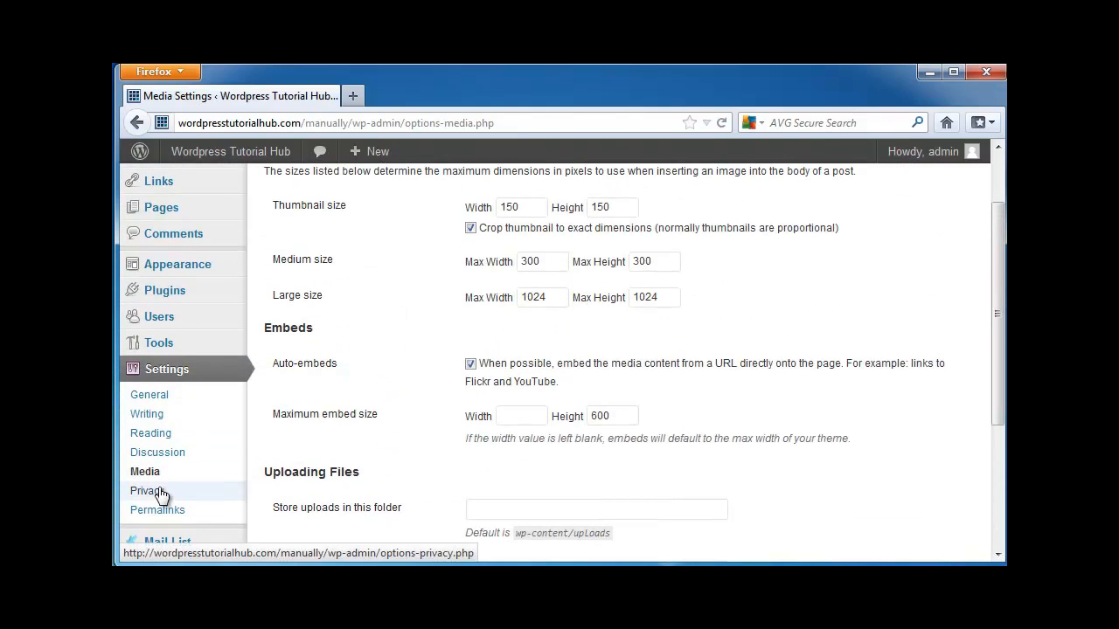
pyautogui.click(149, 491)
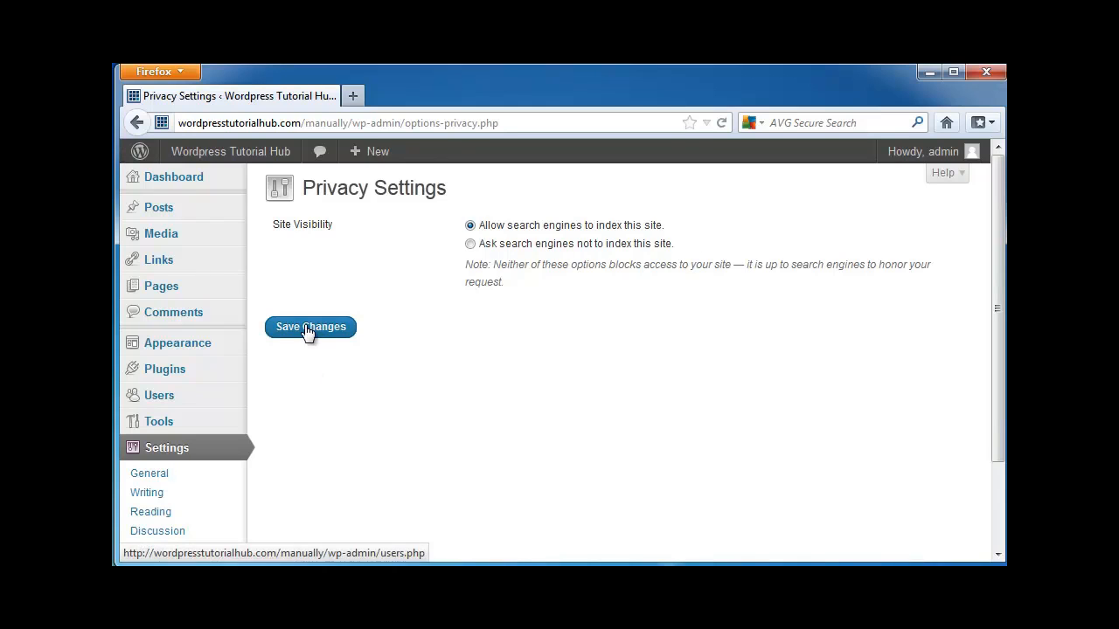
# Open the Permalinks settings and examine the common URL structures and the optional category and tag base fields.
pyautogui.scroll(-2, 340, 431)
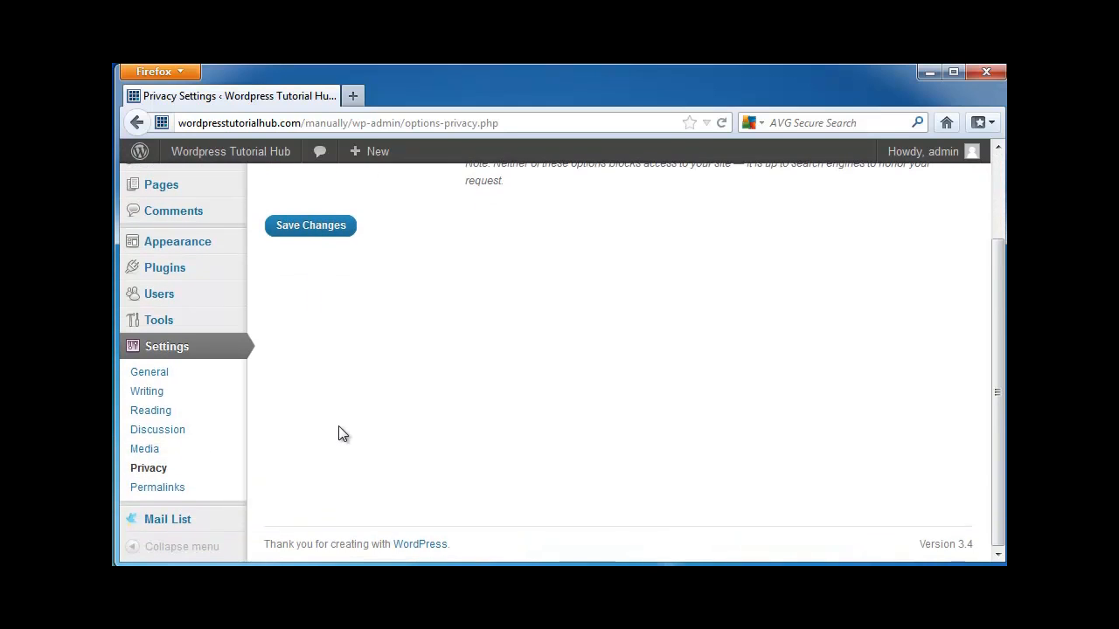
pyautogui.click(160, 487)
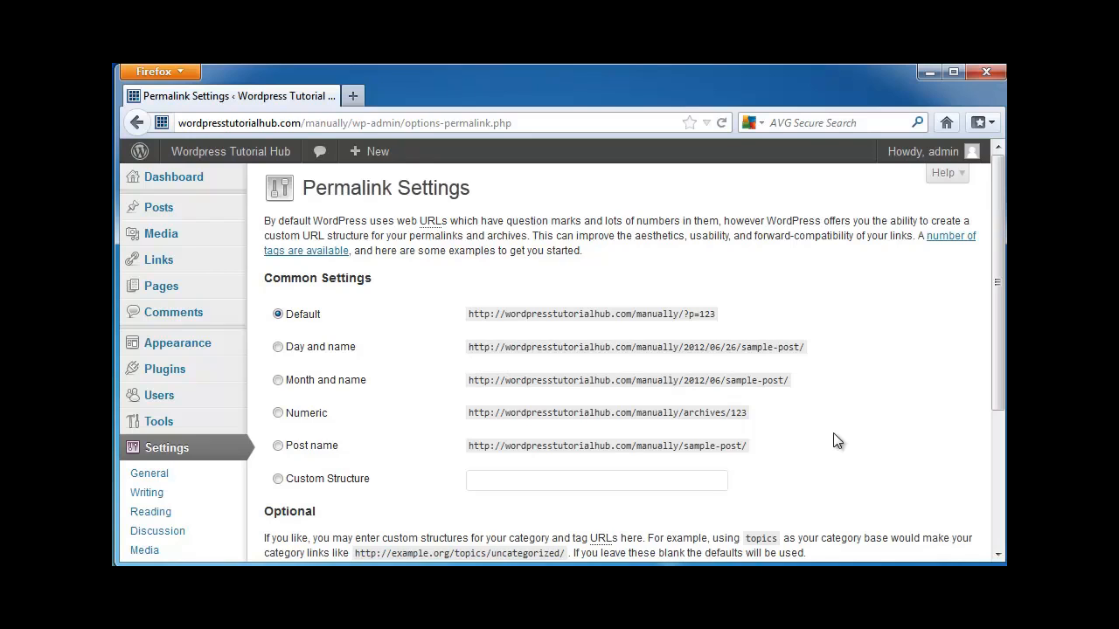
pyautogui.scroll(-2, 833, 442)
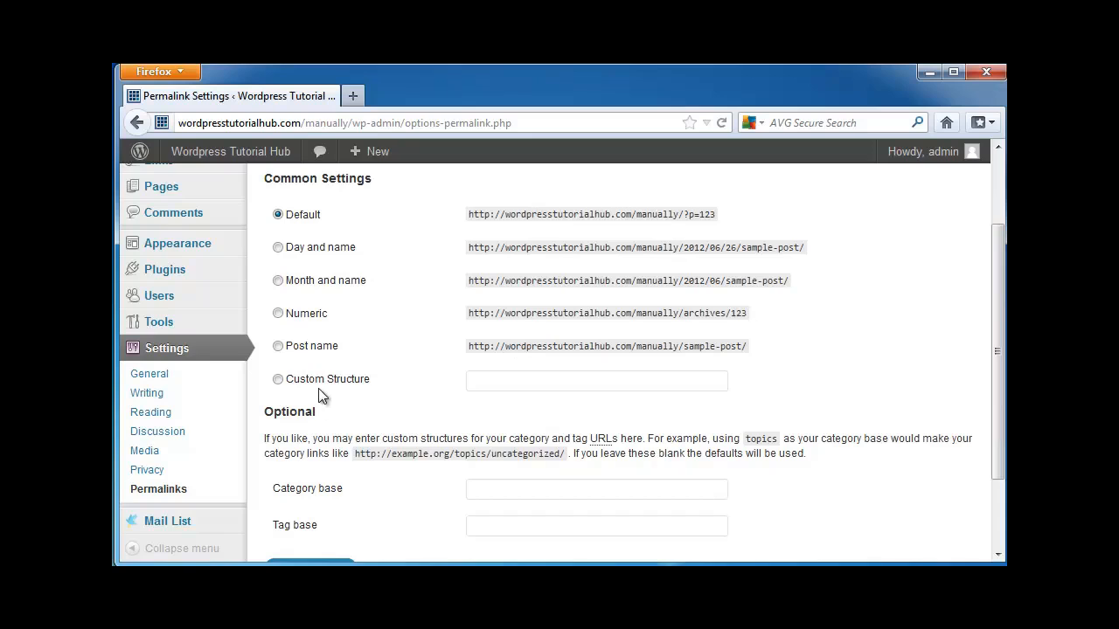
pyautogui.scroll(-2, 318, 390)
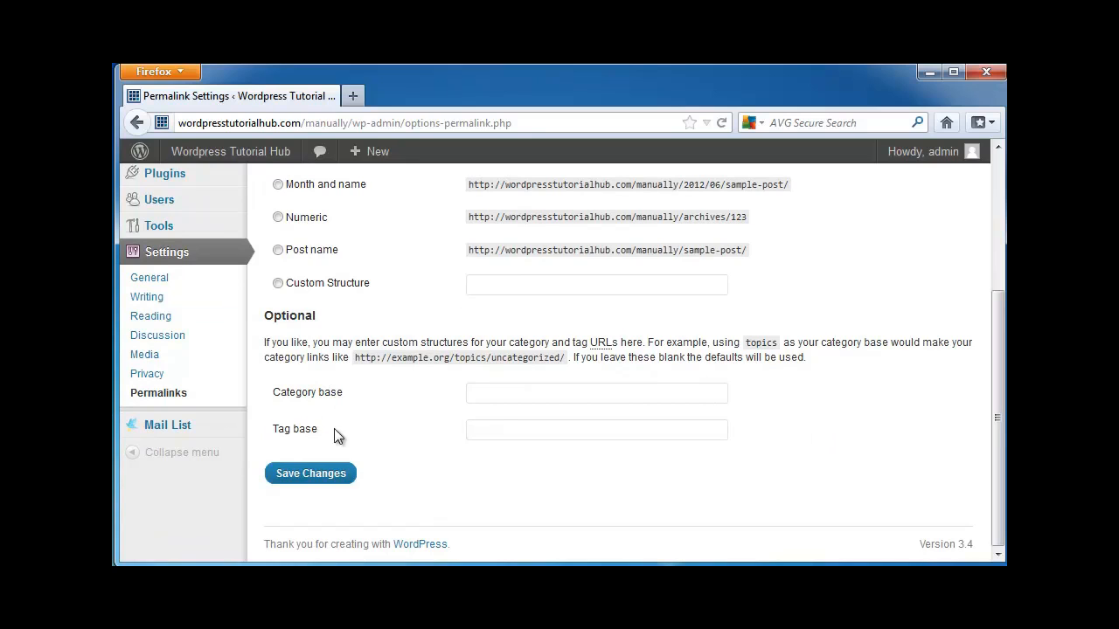
pyautogui.scroll(1, 412, 479)
pyautogui.scroll(2, 414, 481)
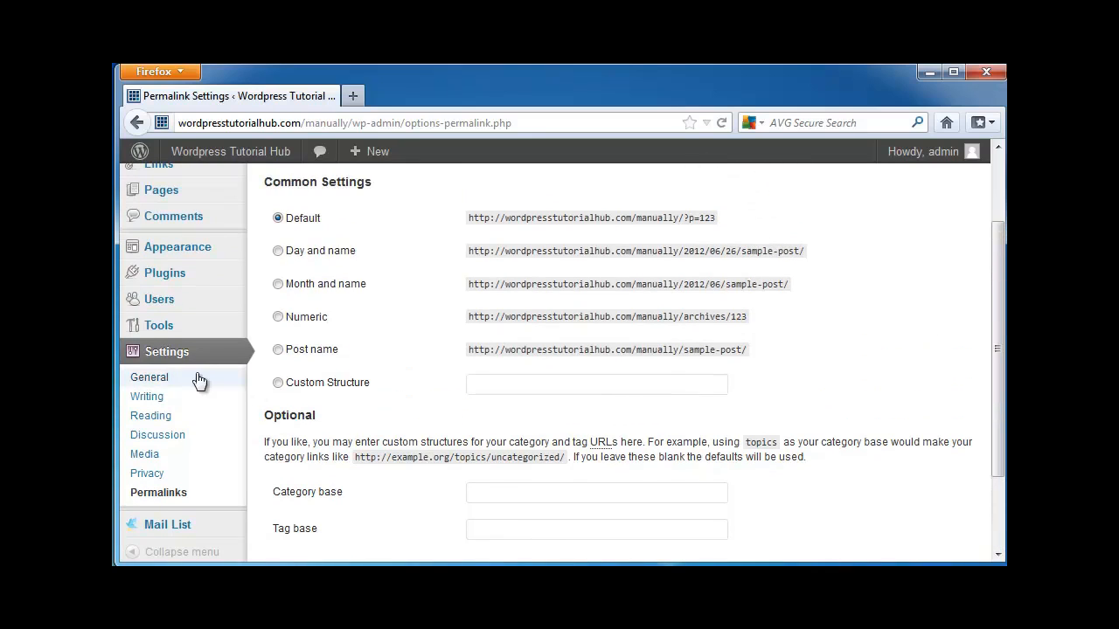